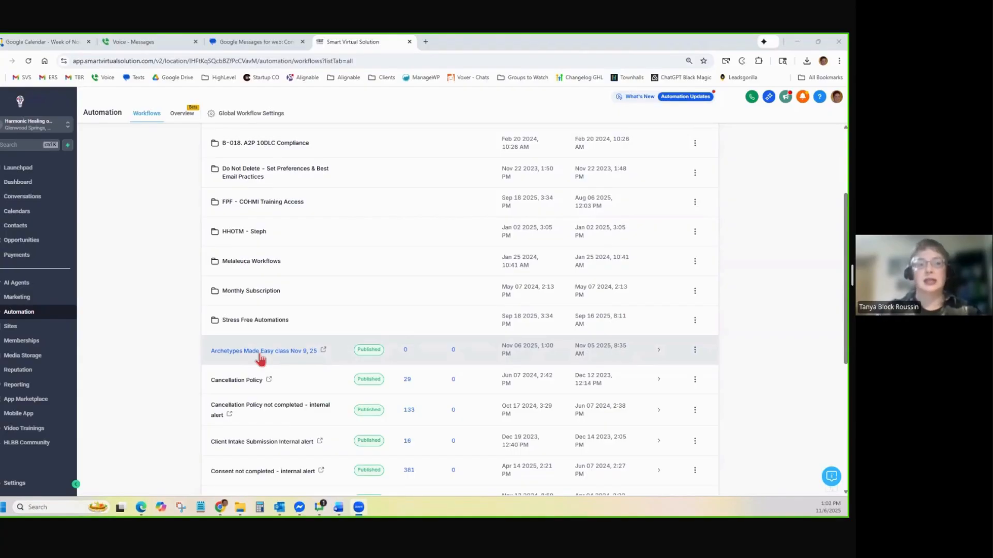
Open the 'Archetypes Made Easy class Nov 9, 25' workflow in the builder
left_click(260, 353)
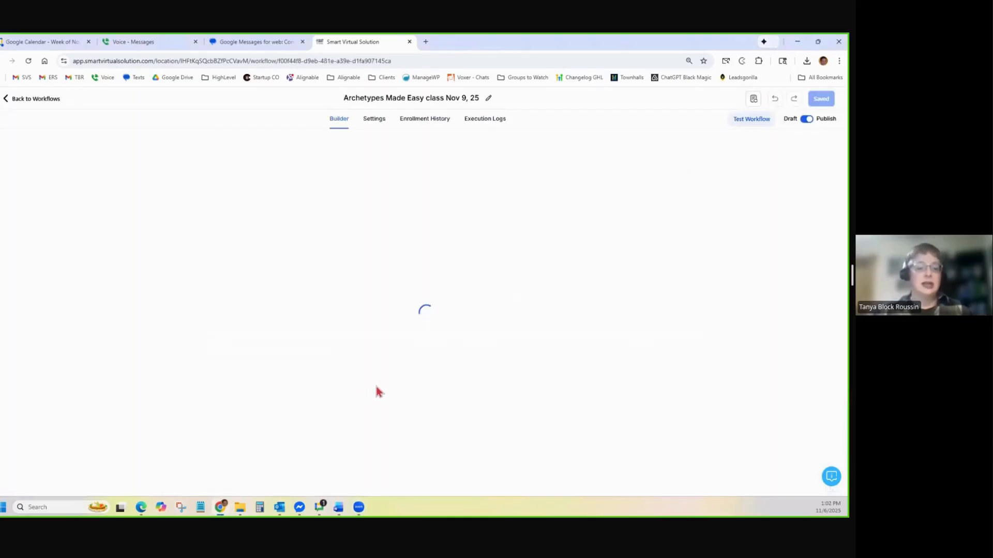
scroll(535, 288, "up", 1)
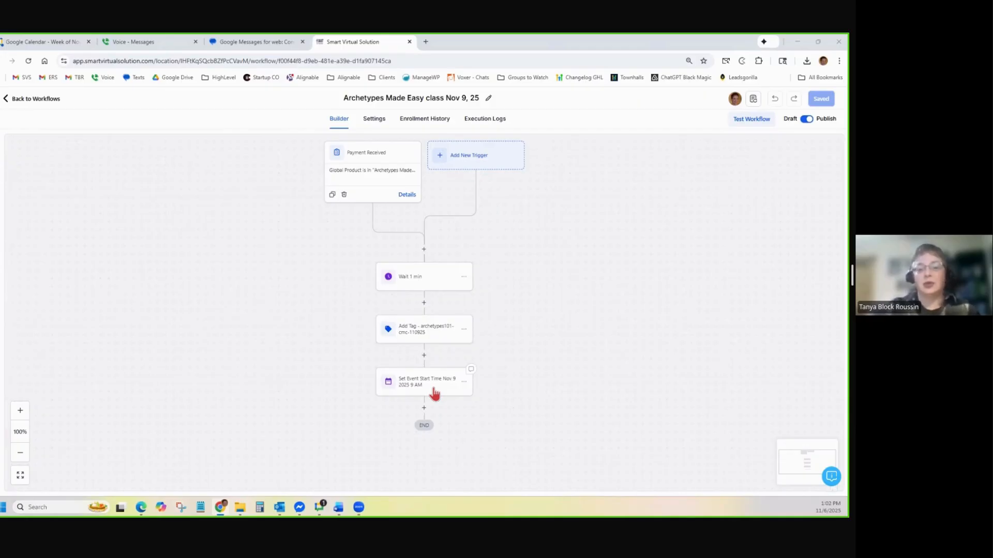
Add a Send Email step after Add Tag named 'Email - Confirmation email'
left_click(424, 355)
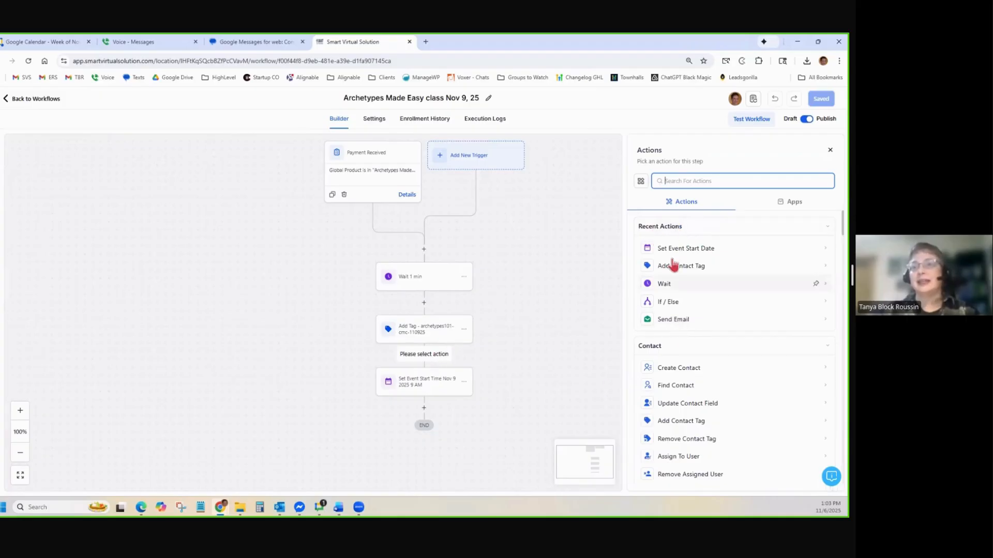
left_click(685, 320)
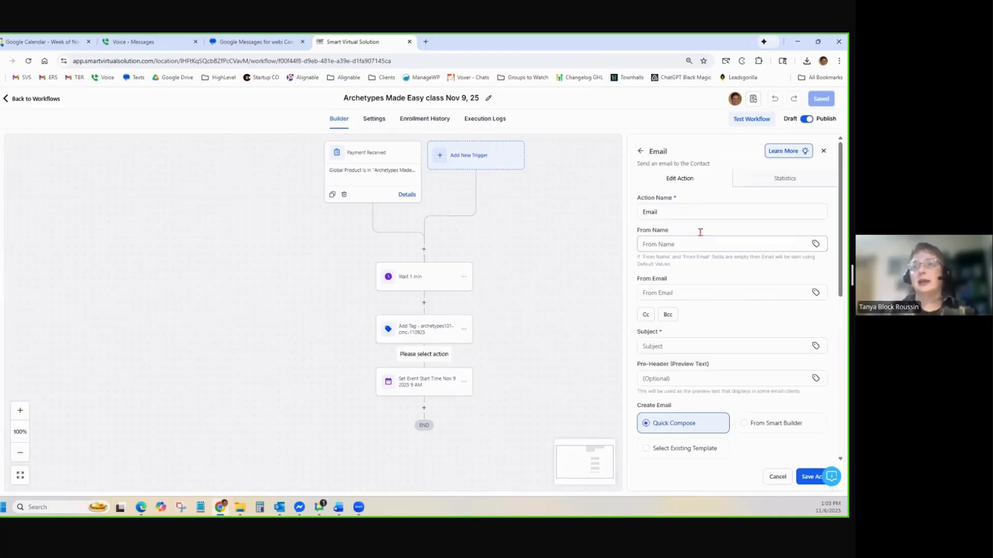
left_click(692, 217)
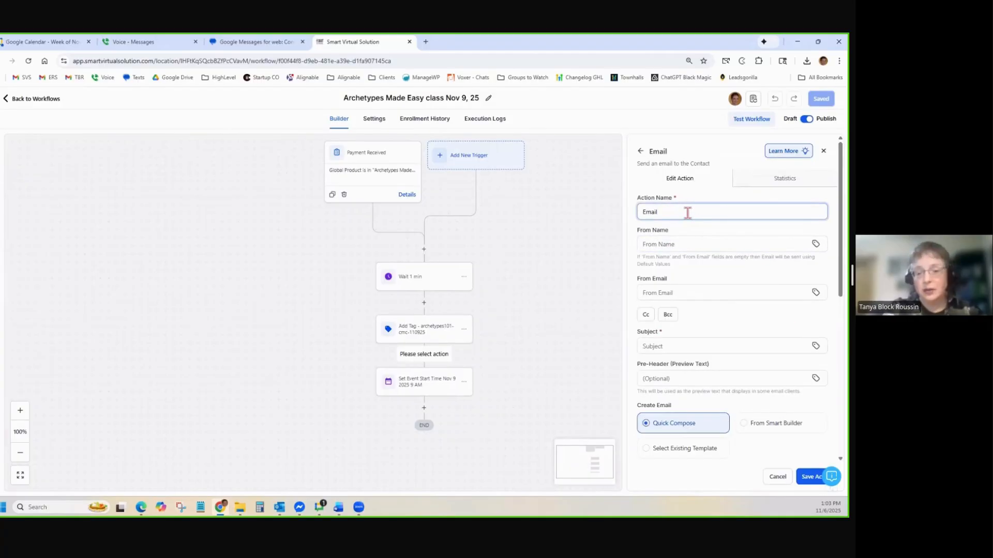
type("- Confir")
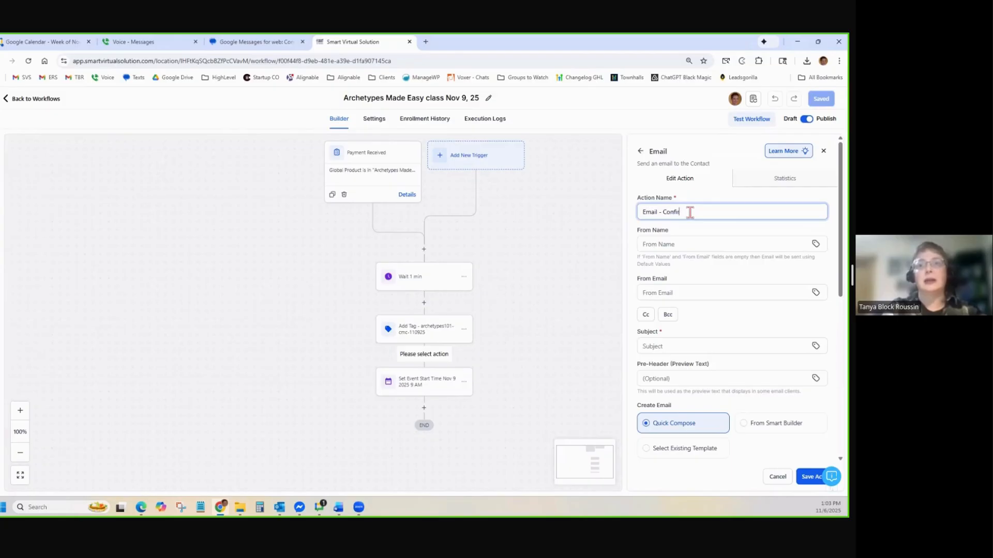
type("mation email")
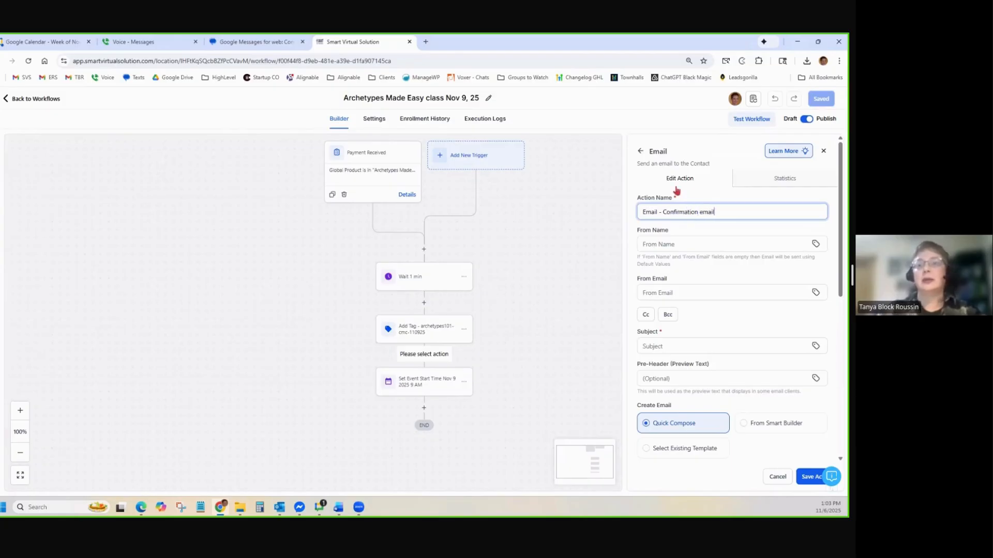
Paste the 'You're Registered!' class subject line copied from Word into the email subject
scroll(677, 290, "down", 1)
left_click(685, 307)
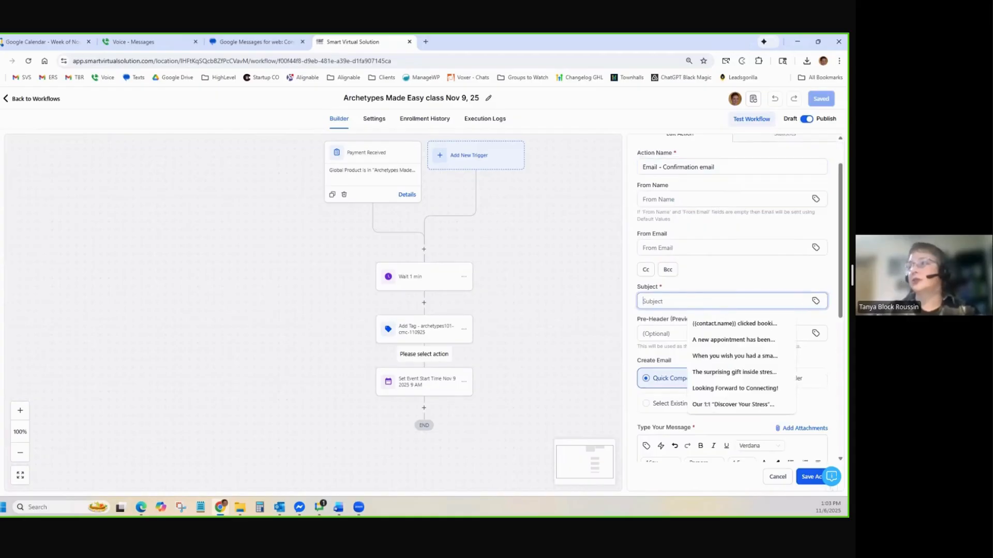
key("alt+Tab")
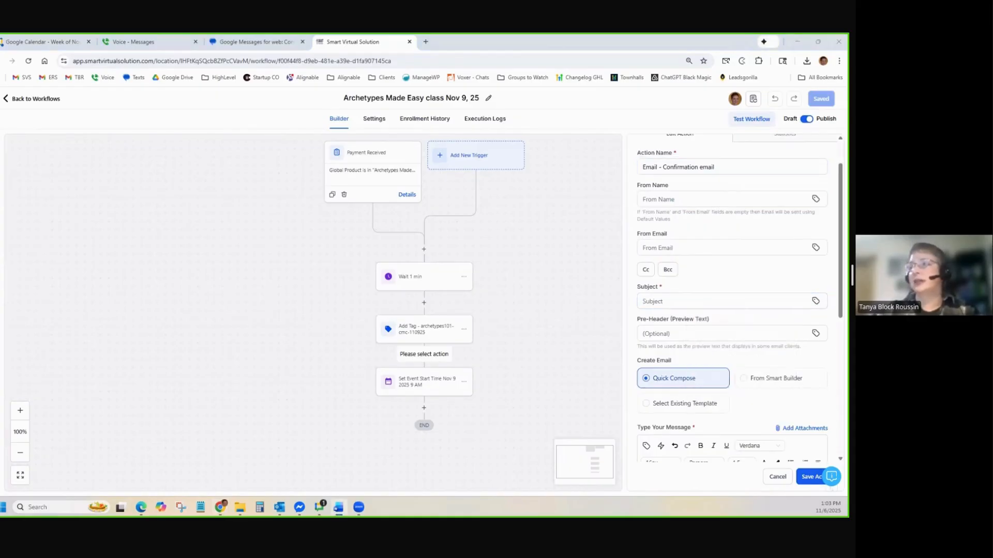
left_click(682, 302)
type("Made Easy – Nov 9, 9:00am to 1:00pm, CMC Glenwood Center")
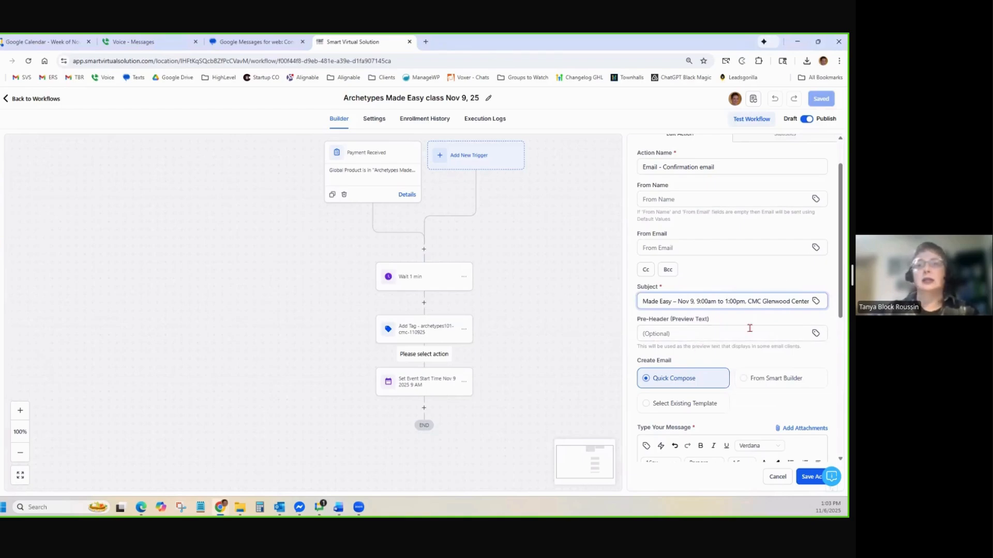
scroll(755, 318, "down", 3)
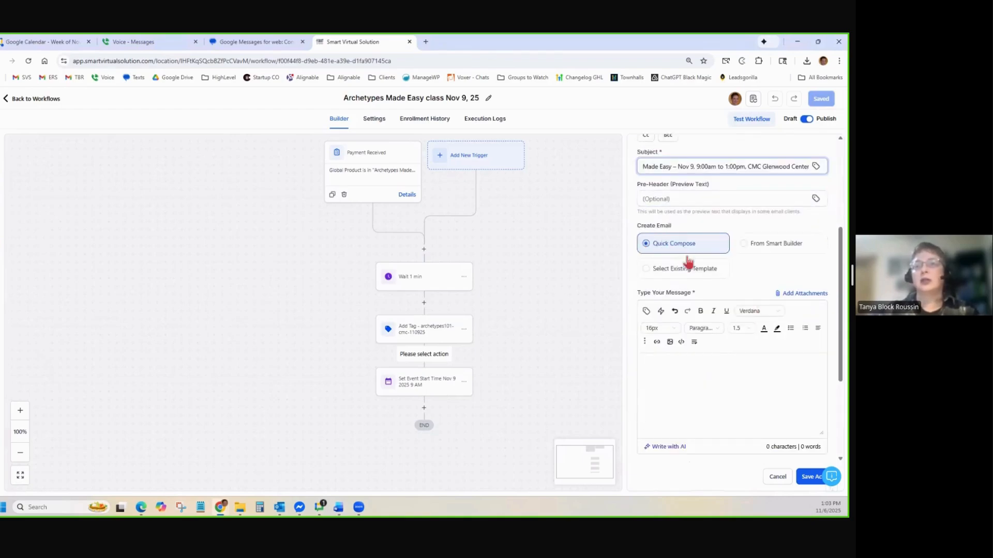
Open the message with 'Hi {{contact.first_name}}!' and paste the confirmation body from Word
left_click(682, 381)
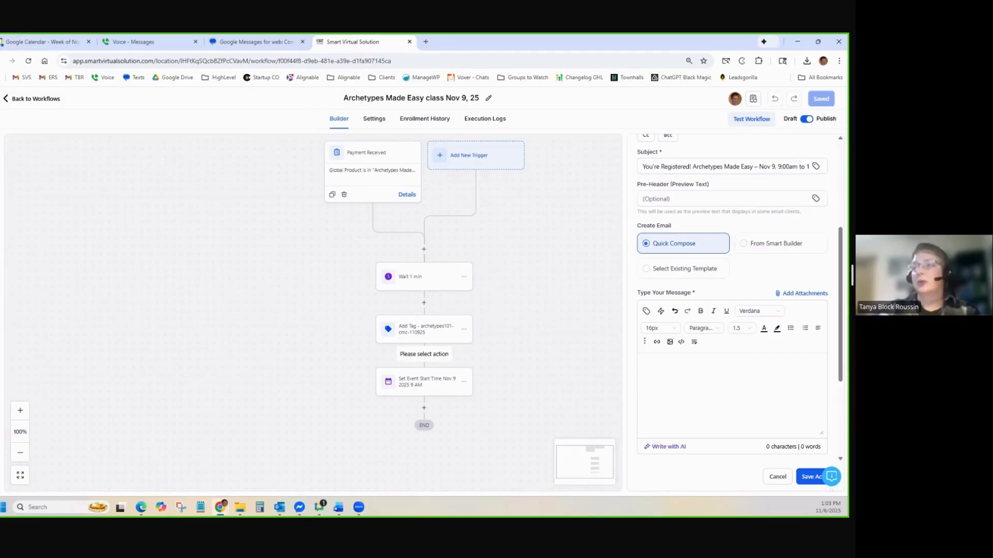
type("Hi")
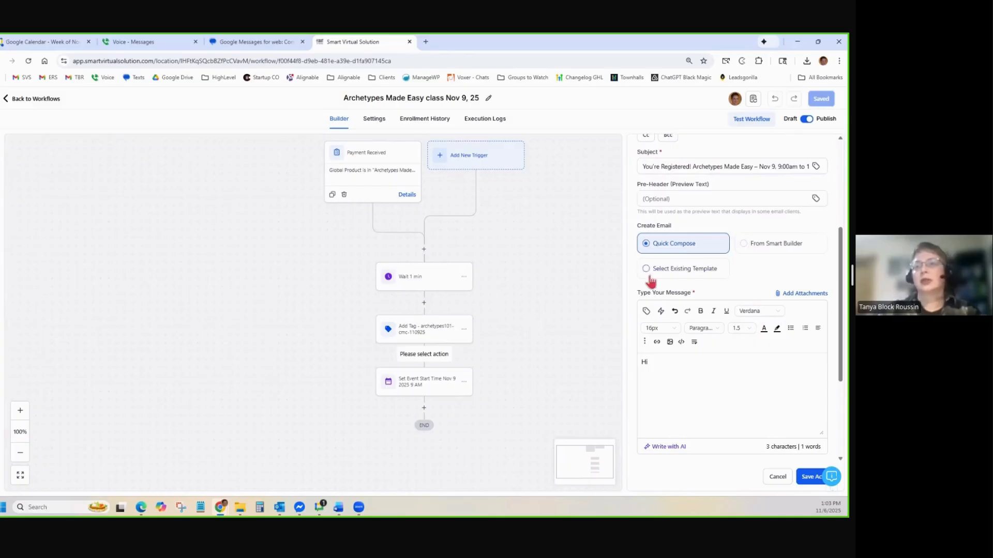
left_click(646, 311)
left_click(560, 252)
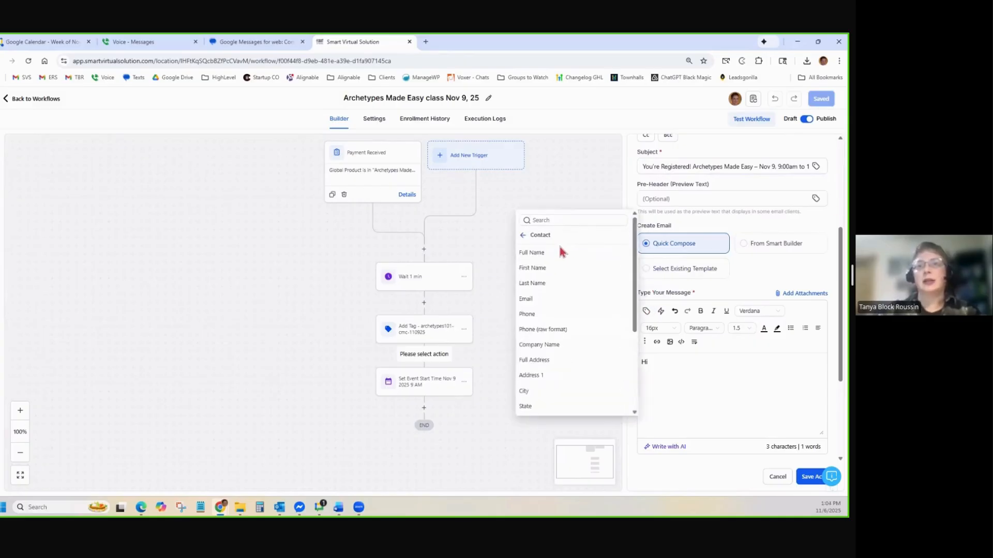
left_click(550, 267)
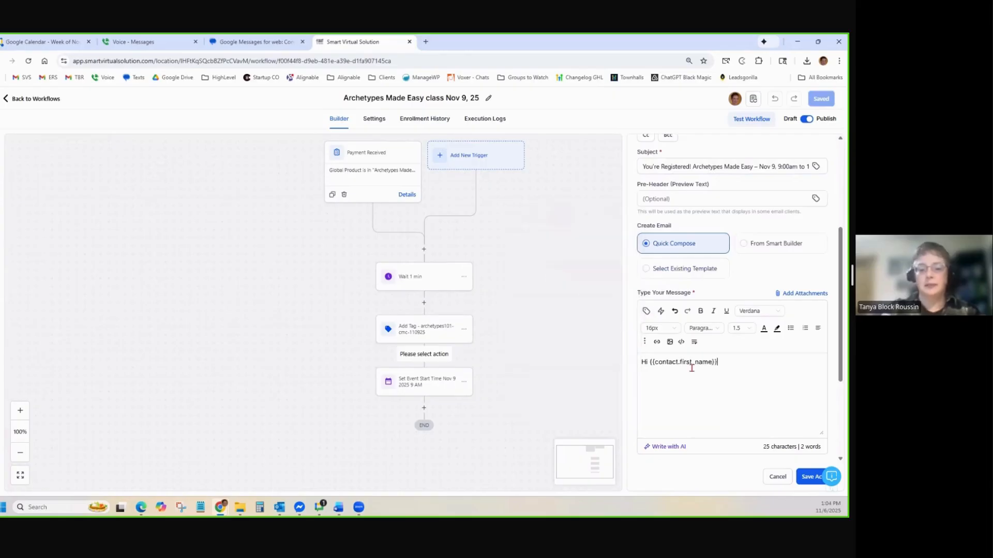
type("!")
key("Return")
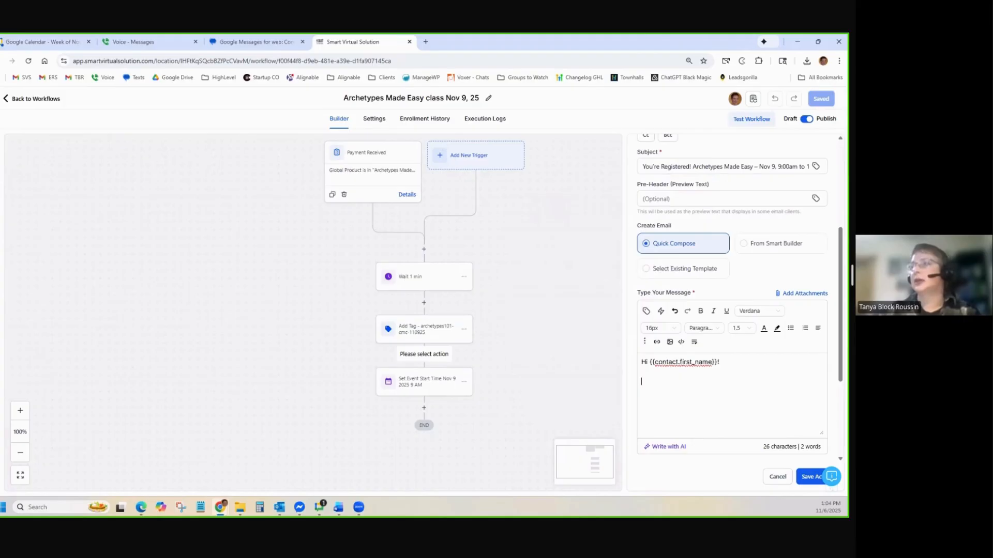
key("alt+Tab")
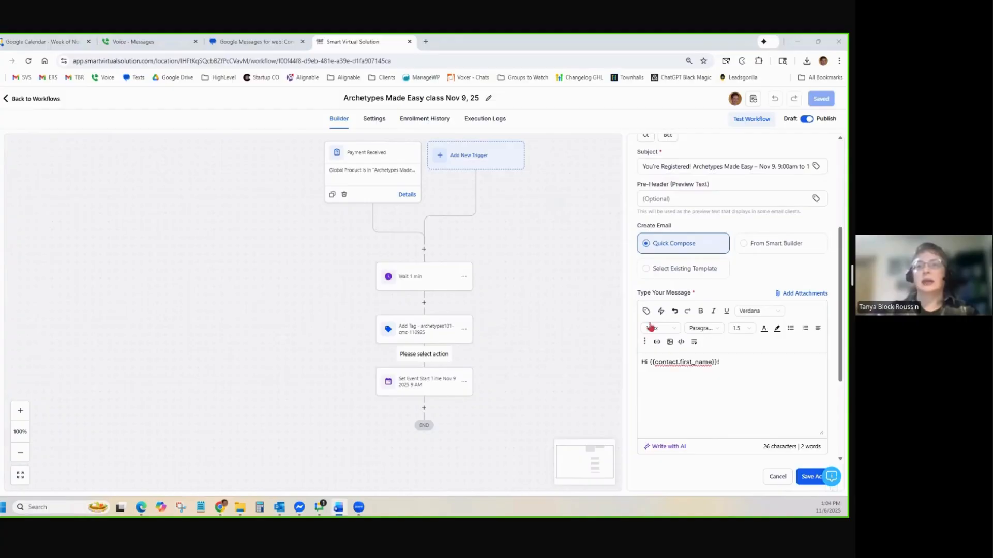
key("ctrl+v")
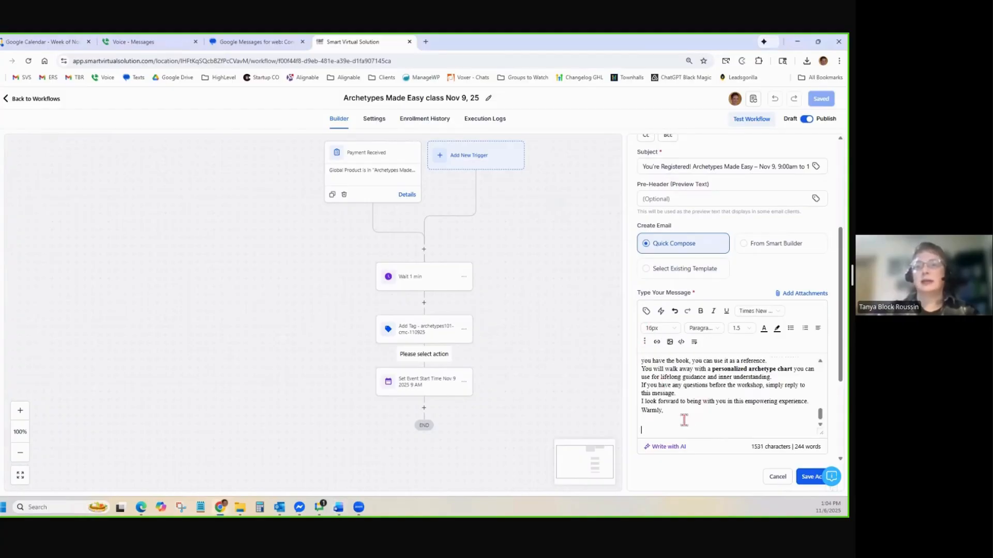
Format the entire email body as Paragraph text in Arial at 16px
scroll(683, 419, "up", 8)
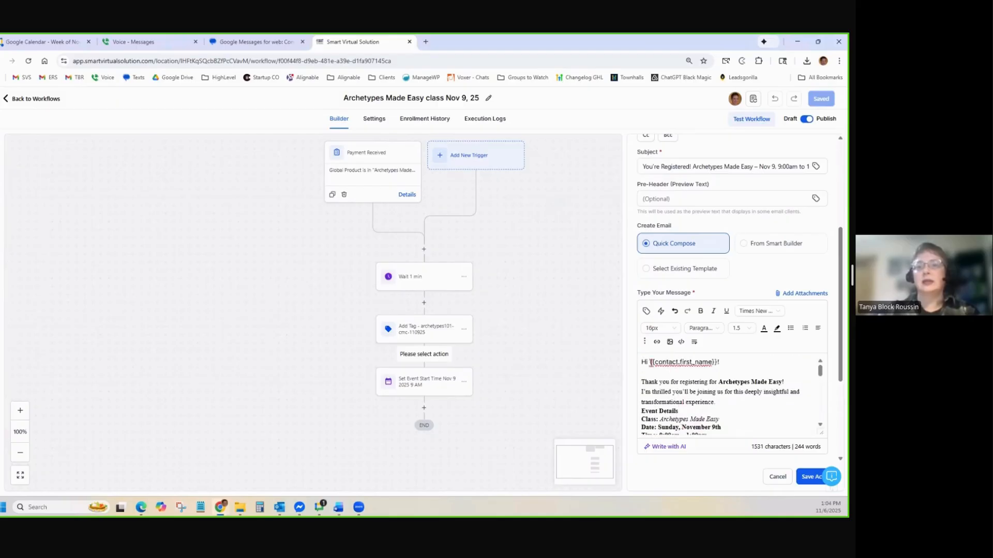
left_click(653, 368)
left_click_drag(654, 370, 737, 447)
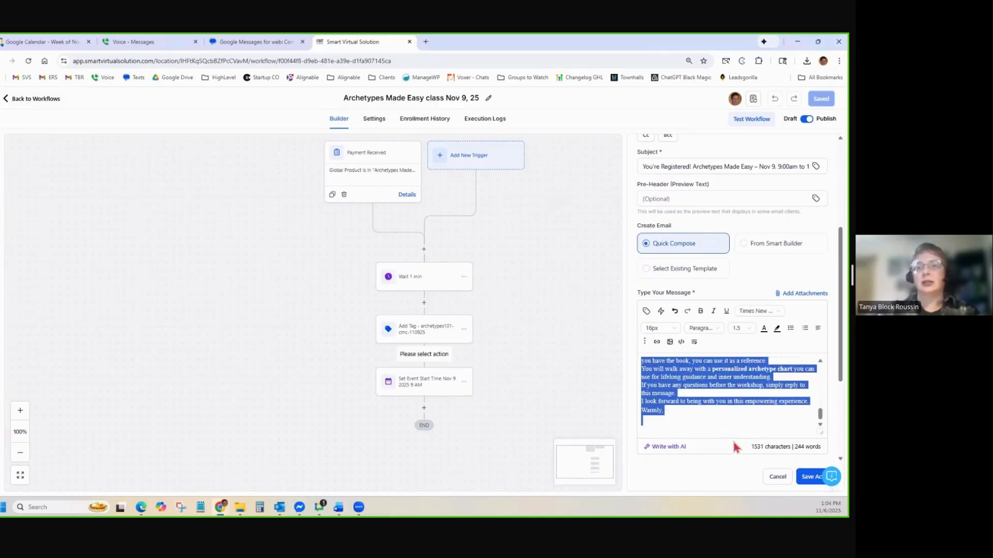
left_click(702, 328)
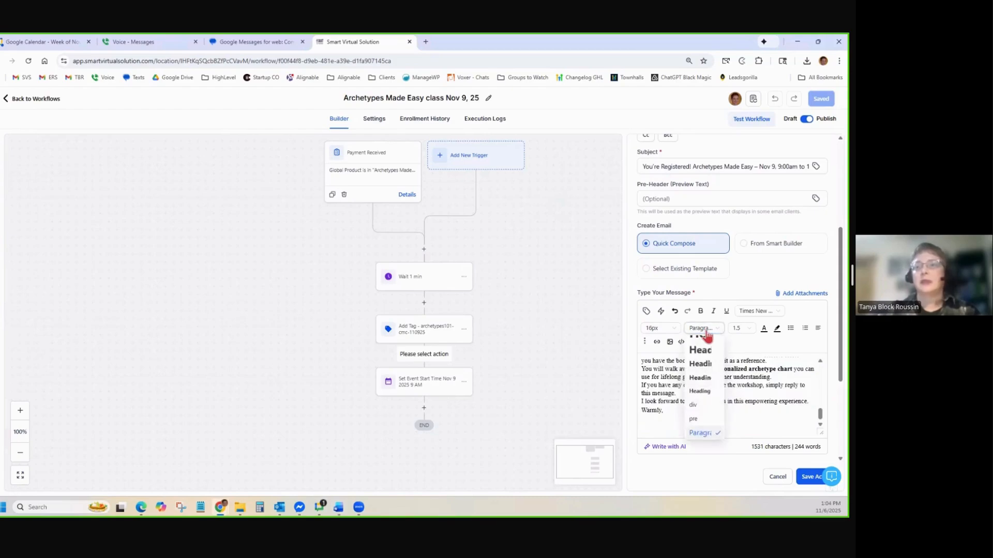
left_click(698, 433)
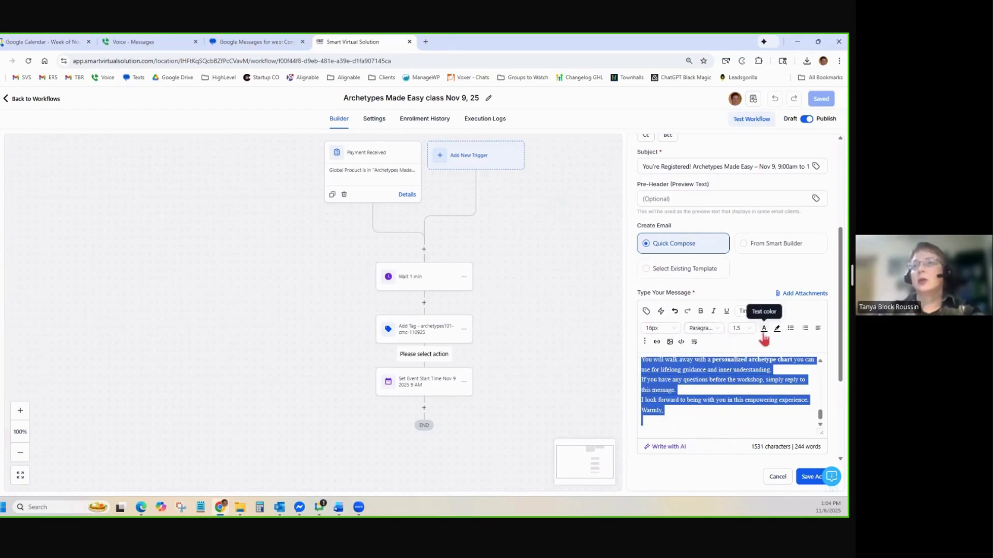
left_click(744, 311)
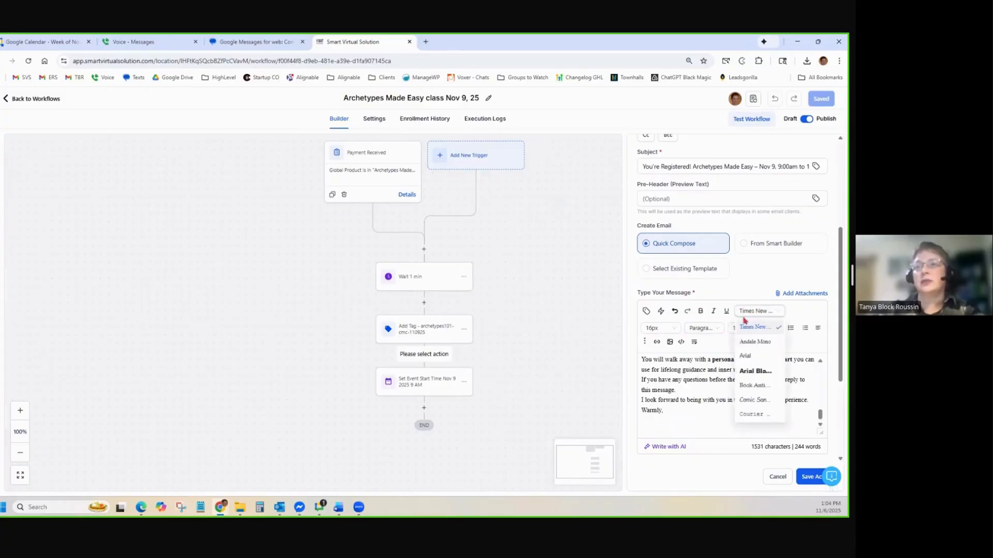
left_click(754, 361)
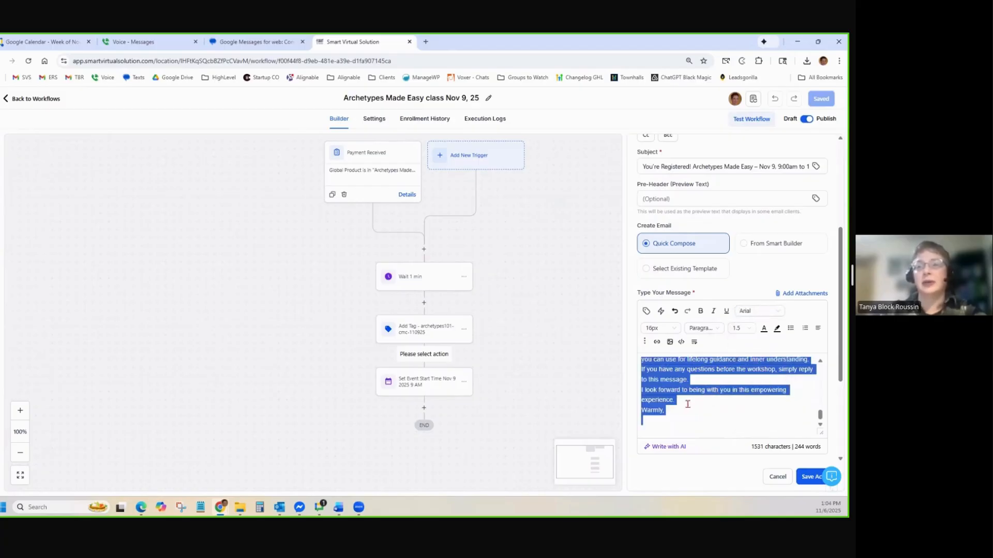
left_click(668, 331)
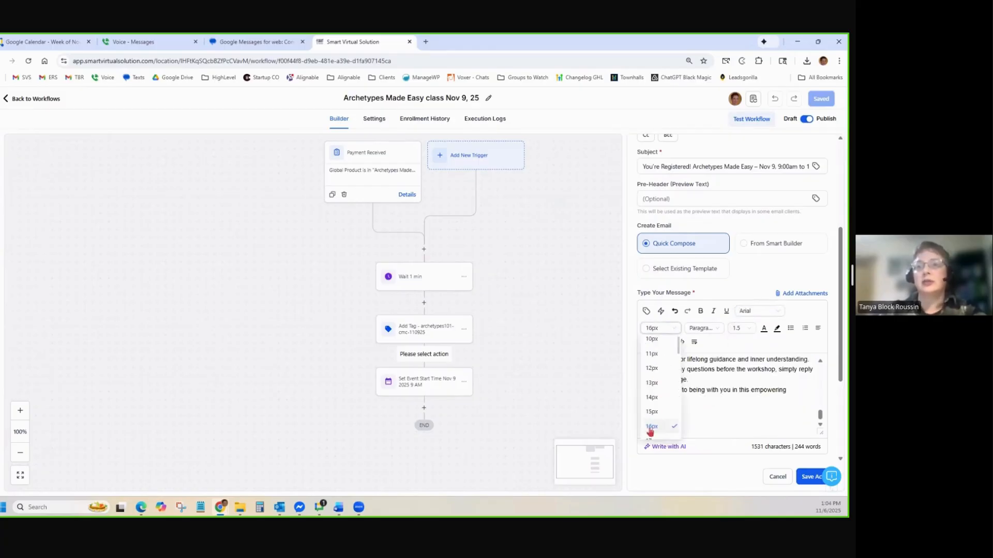
left_click(651, 431)
left_click(718, 394)
scroll(719, 402, "up", 10)
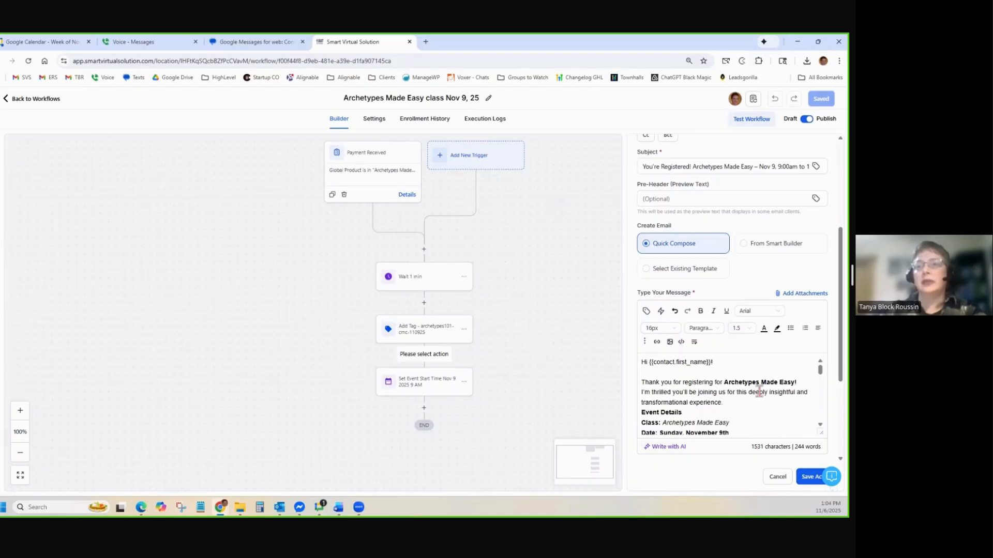
Add blank lines after the opening paragraph and after the investment line
left_click(738, 403)
key("Return")
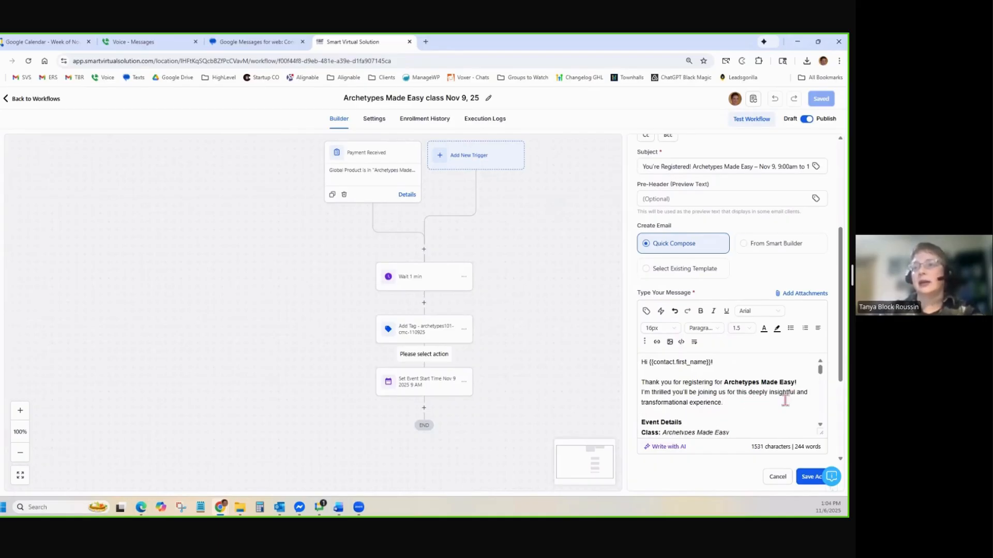
scroll(796, 389, "down", 2)
scroll(796, 389, "down", 2)
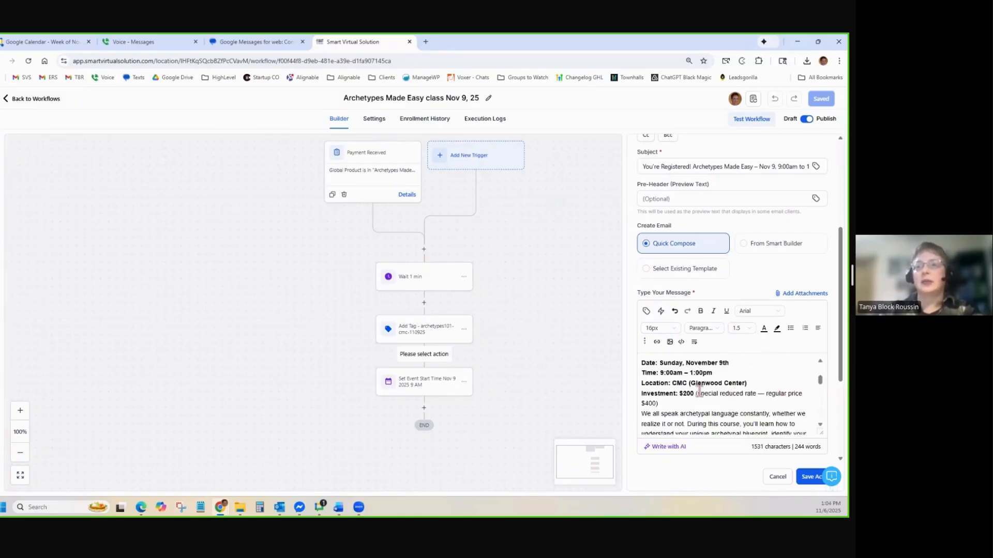
left_click(671, 405)
key("Return")
Remove bold from the intro paragraph starting 'What's your favorite movie?'
scroll(672, 406, "down", 3)
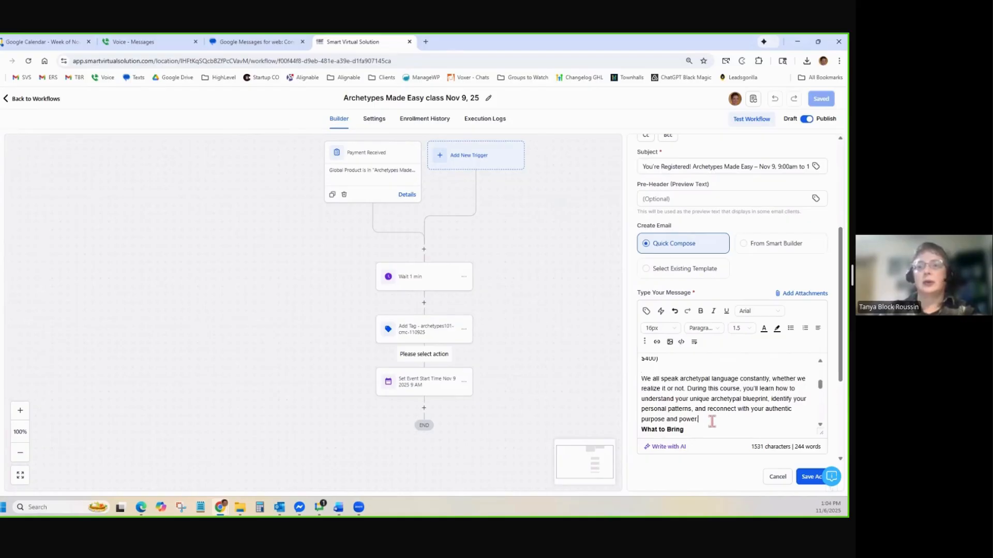
scroll(708, 422, "down", 5)
scroll(699, 386, "up", 3)
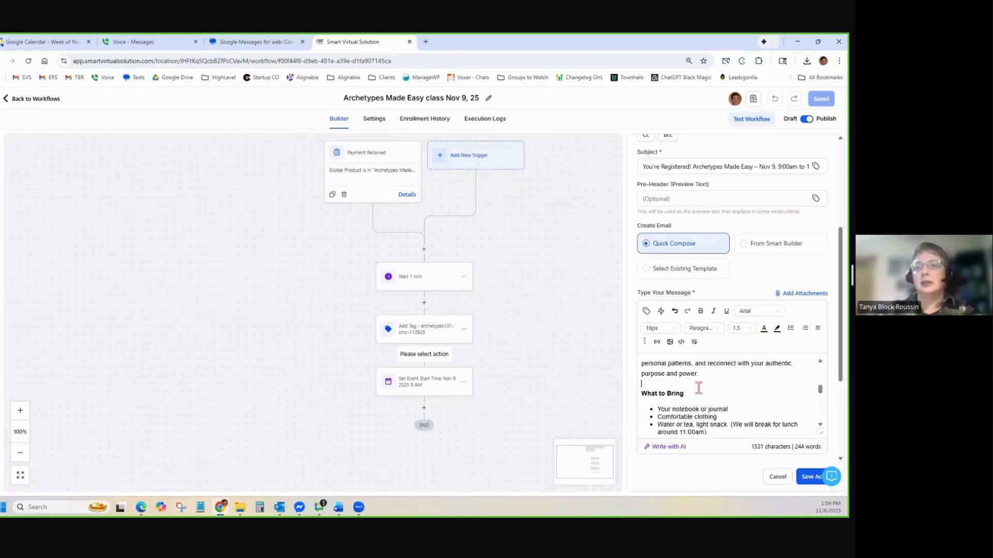
scroll(702, 388, "down", 6)
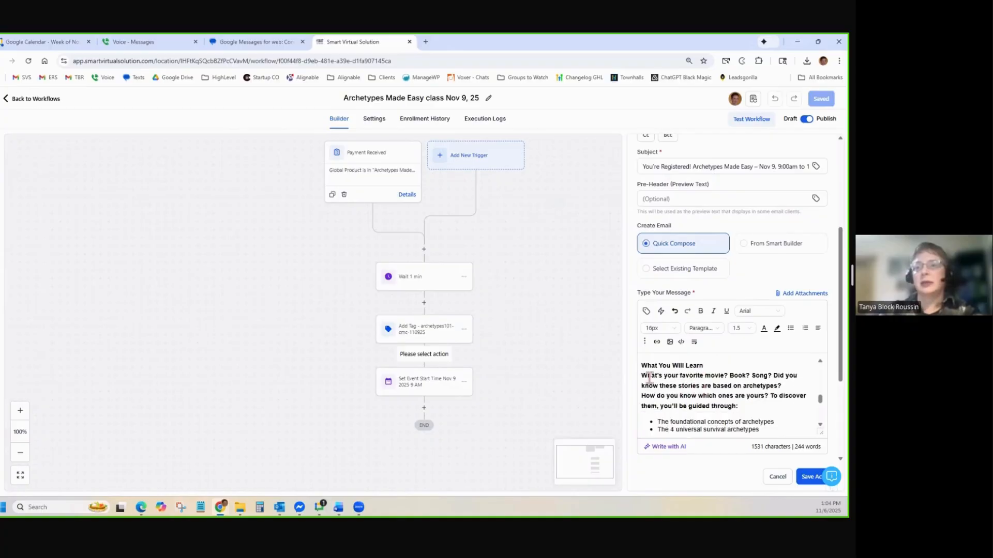
left_click_drag(642, 376, 773, 404)
key("ctrl+b")
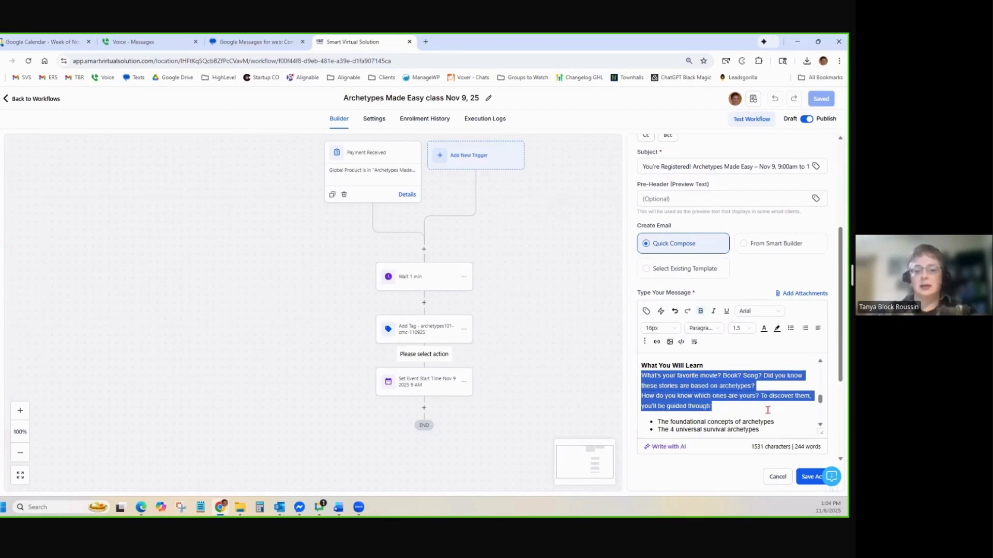
left_click(721, 385)
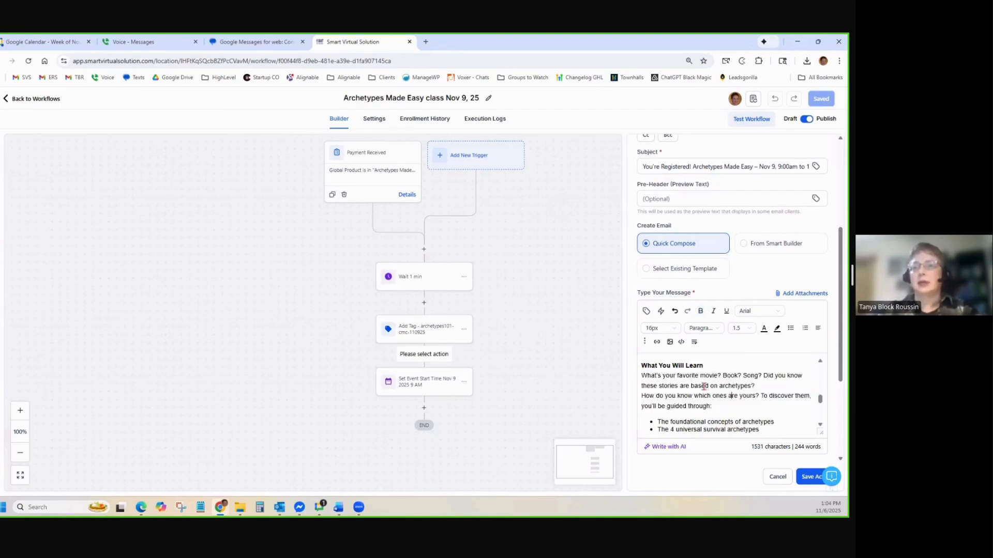
Add blank lines around the reference, questions and 'to this message.' paragraphs and before 'Warmly,'
scroll(769, 388, "down", 2)
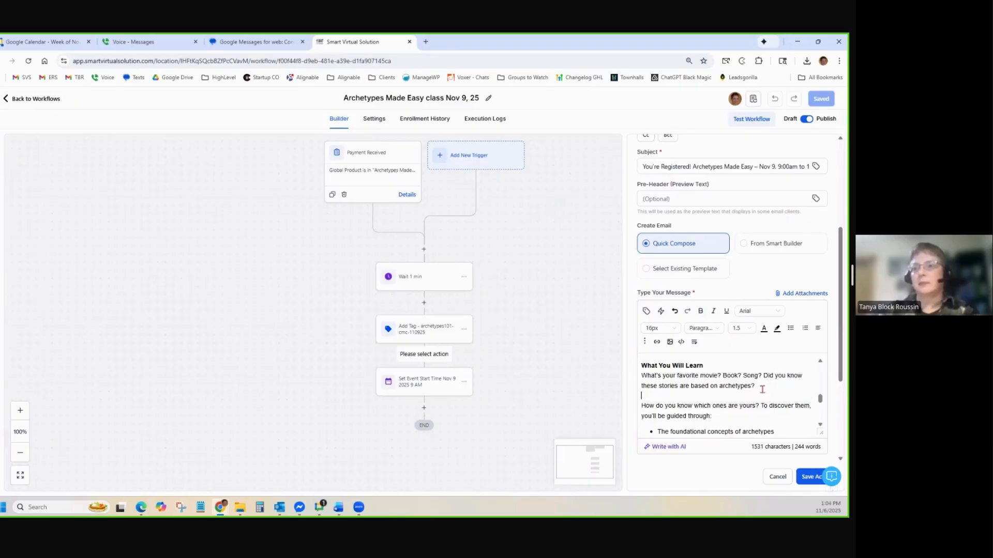
scroll(760, 389, "down", 3)
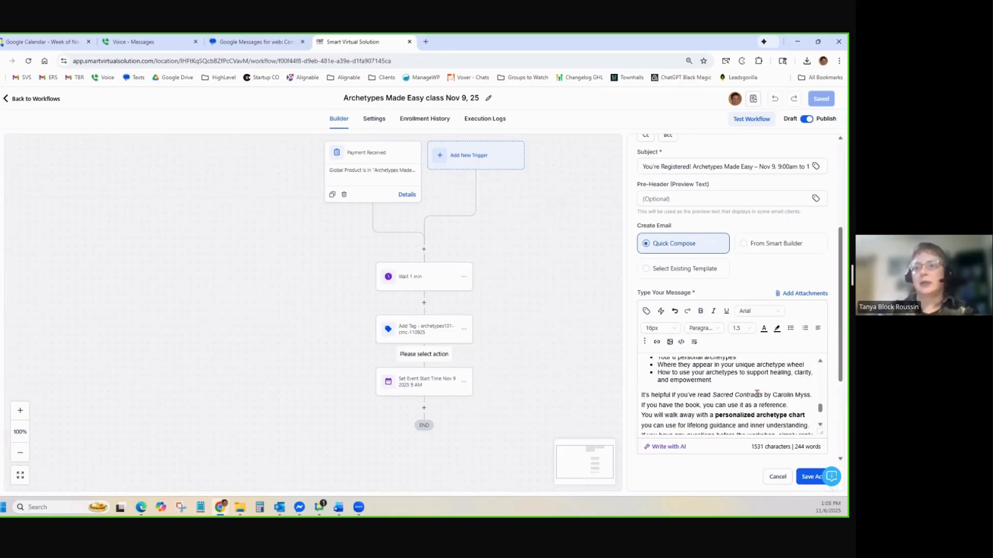
left_click(796, 407)
key("Return")
scroll(782, 400, "down", 1)
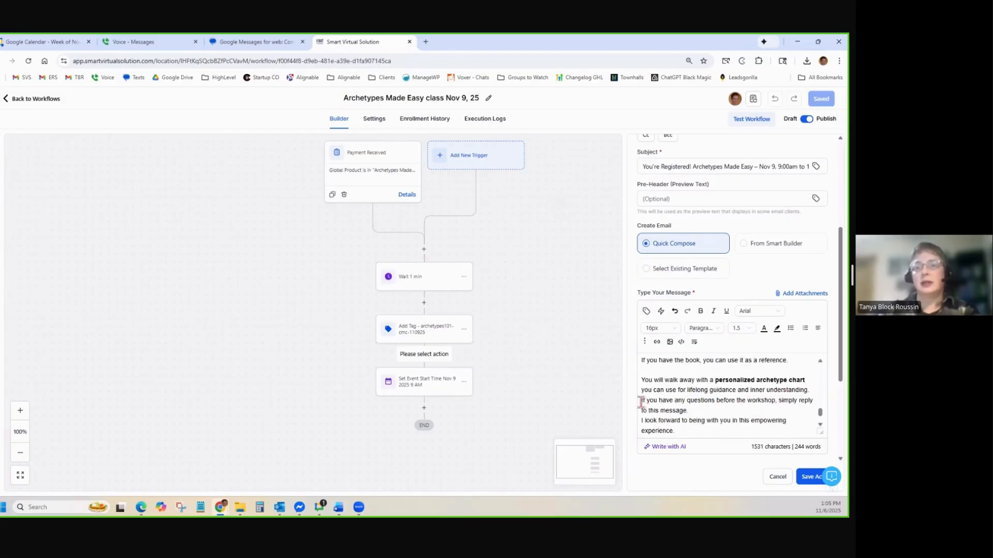
left_click(641, 402)
key("Return")
left_click(698, 422)
key("Return")
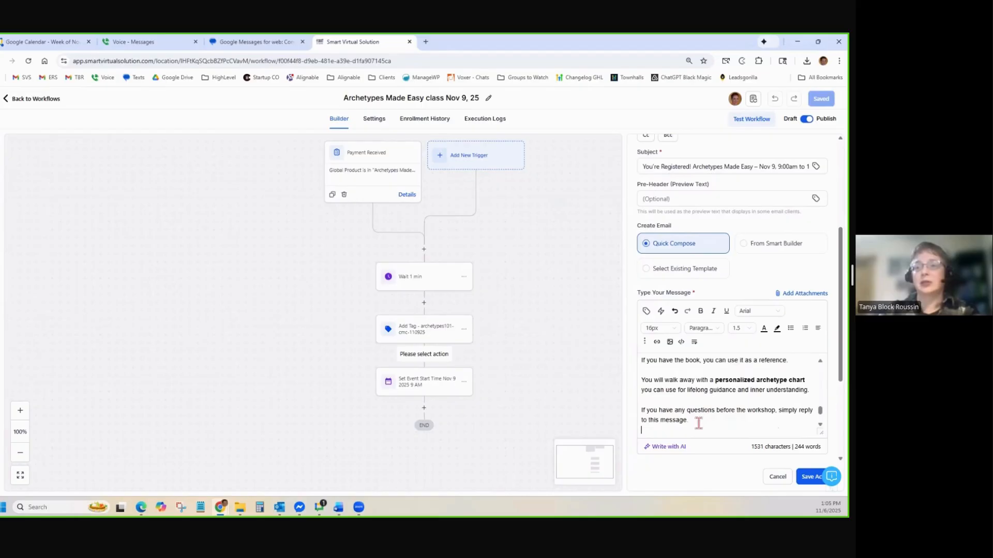
scroll(698, 422, "down", 1)
left_click(724, 406)
key("Return")
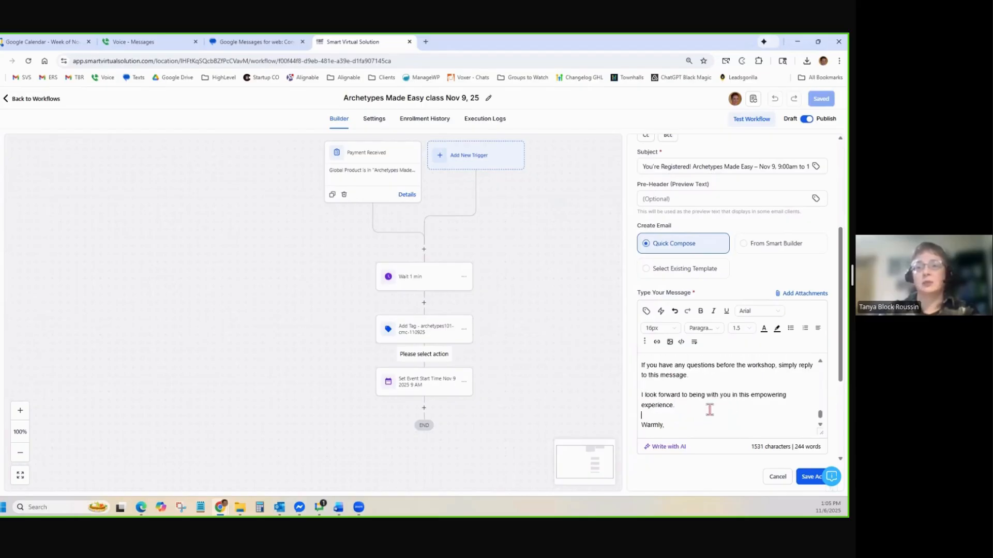
Insert the {{user.email_signature}} custom value below 'Warmly,'
scroll(696, 409, "down", 1)
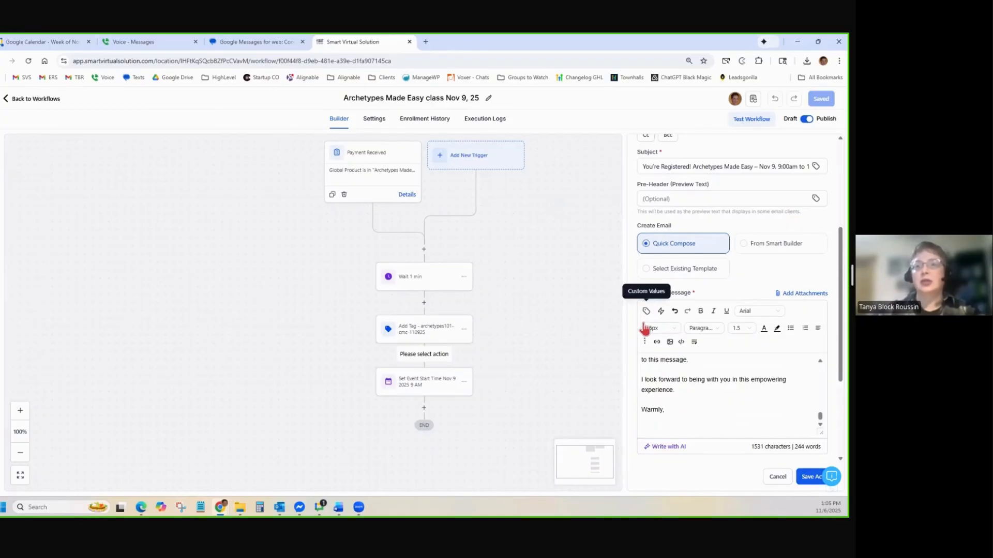
left_click(645, 315)
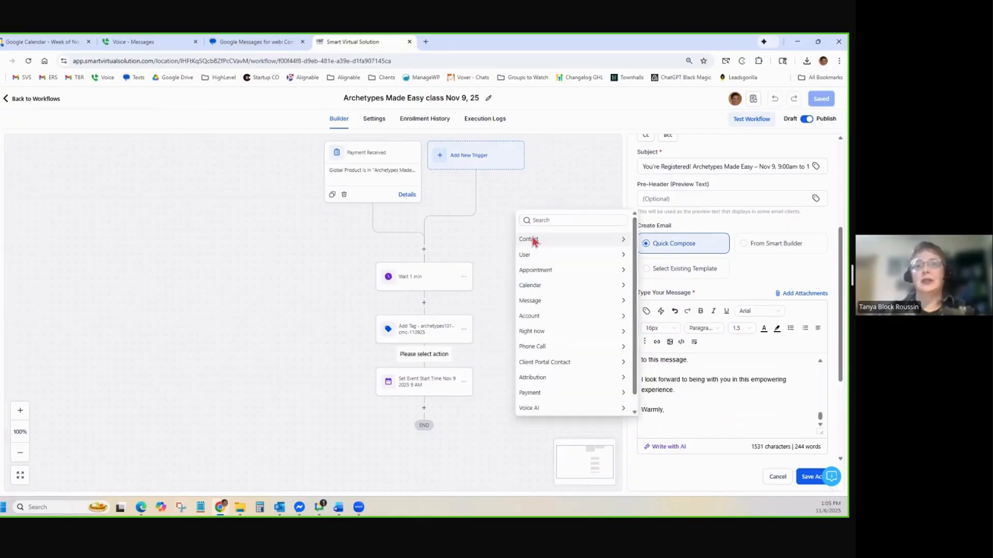
left_click(537, 256)
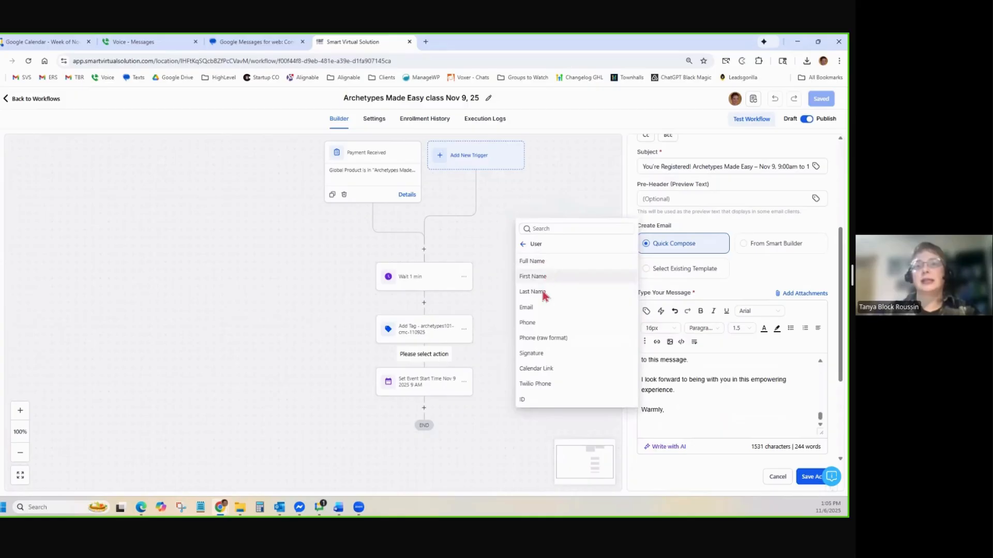
left_click(531, 353)
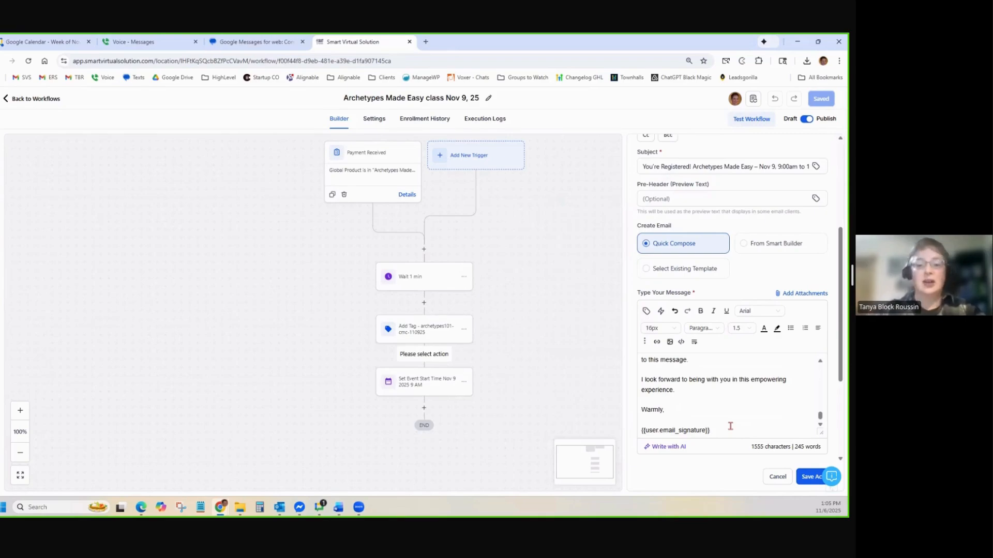
Save the confirmation email step and add a Wait step after Set Event Start Time
left_click(811, 476)
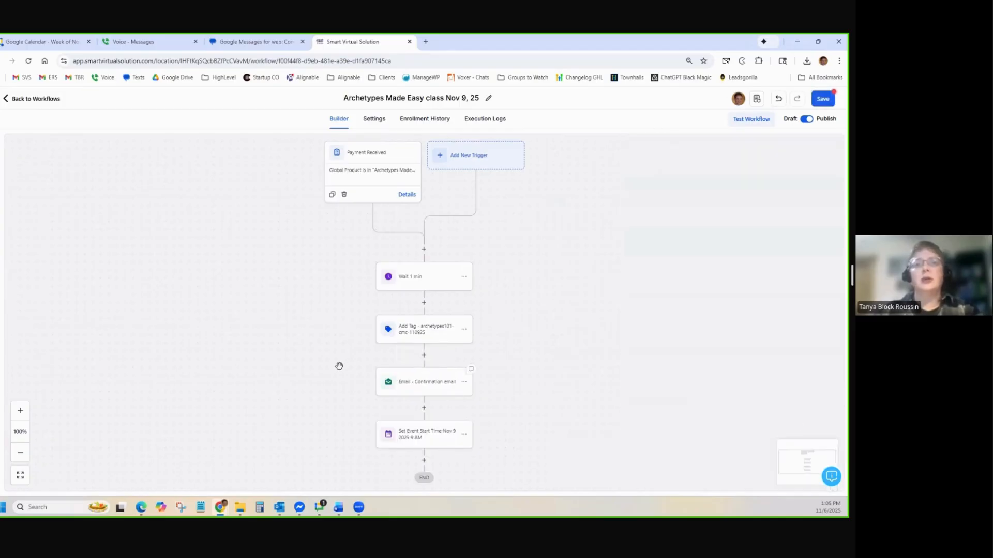
scroll(538, 399, "down", 2)
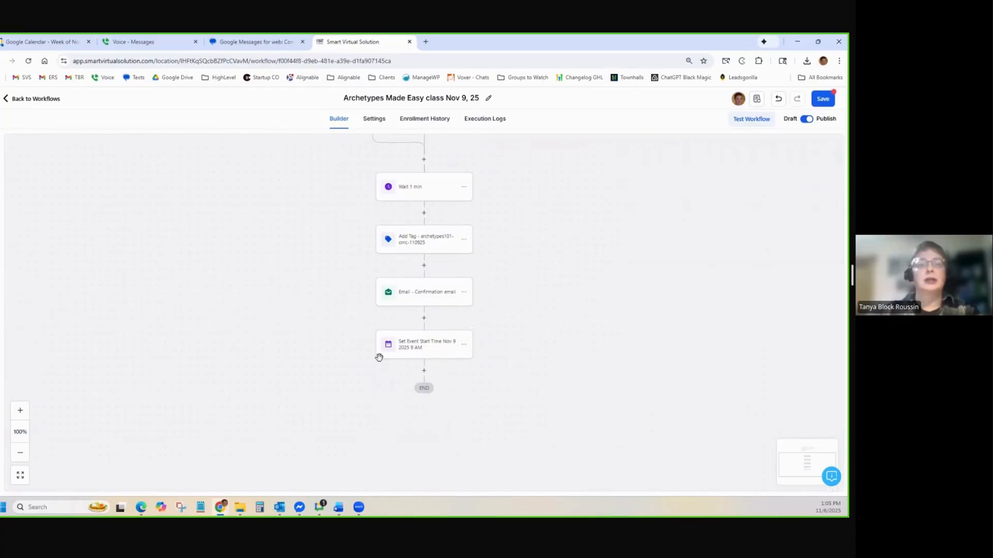
left_click(424, 370)
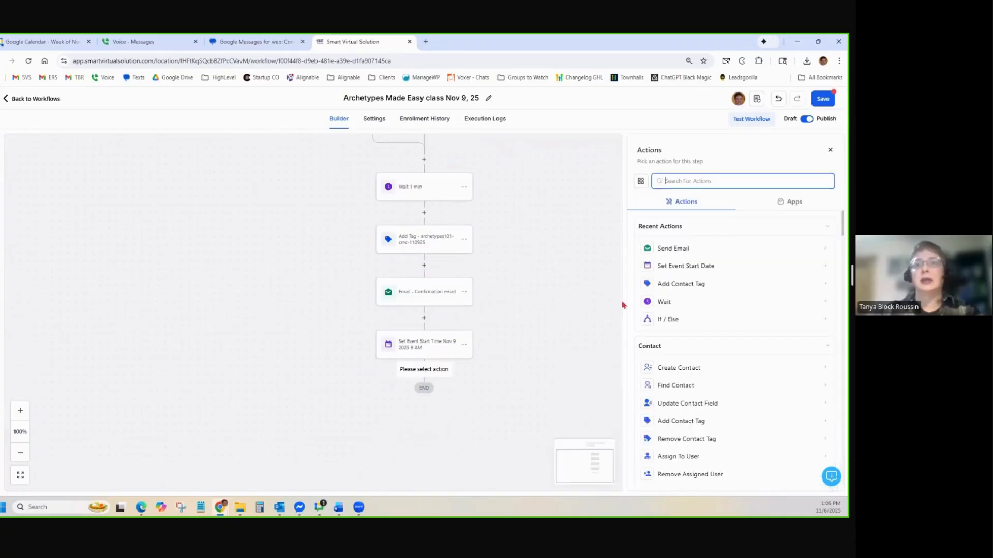
type("w")
key("BackSpace")
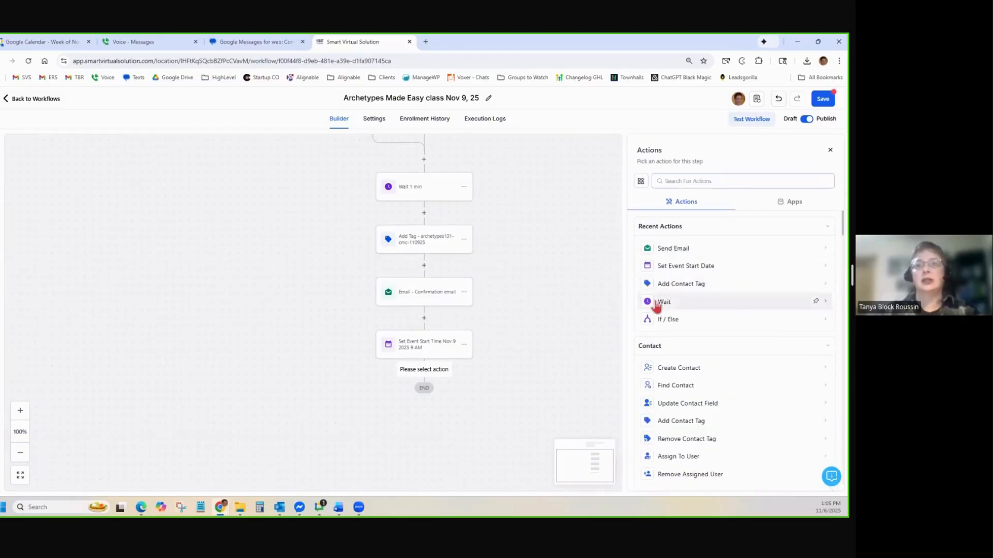
left_click(665, 303)
Set 'Wait - 48 hours before' to 2 days before the event time, moving on if passed, and save
left_click(552, 198)
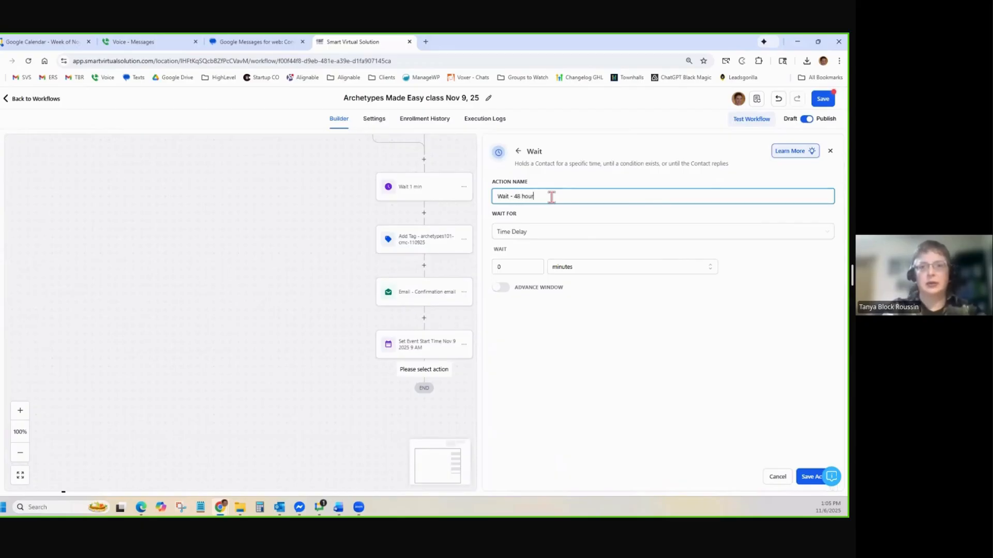
left_click(524, 235)
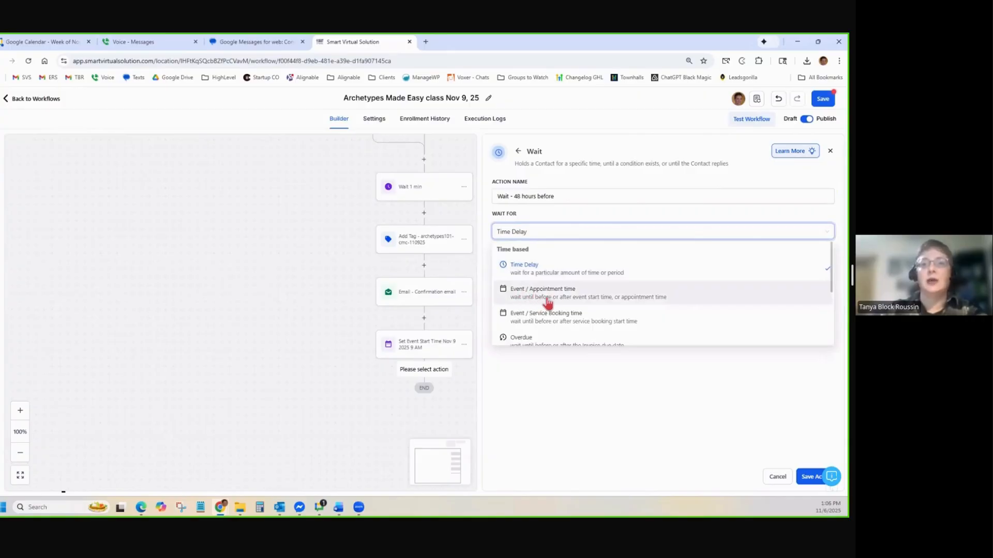
left_click(547, 300)
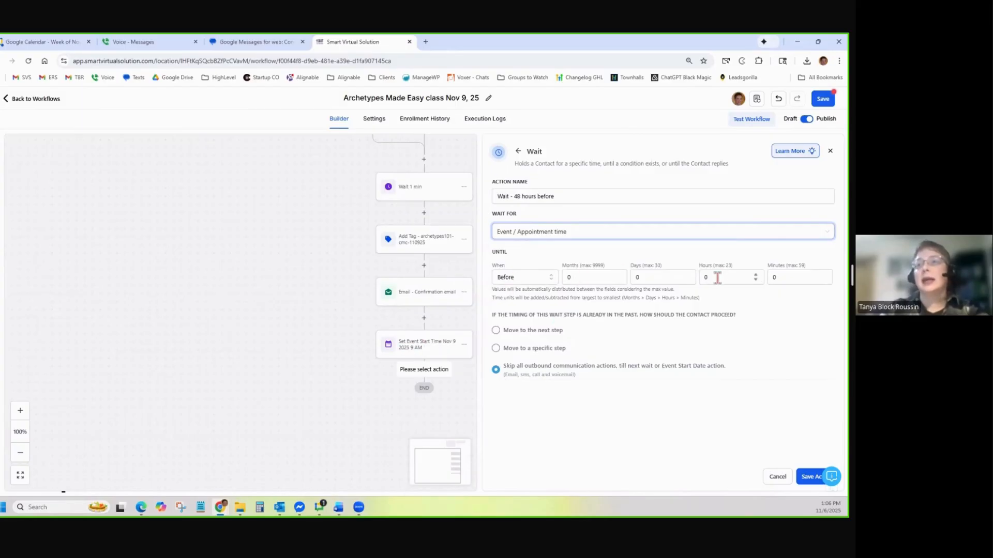
left_click(676, 282)
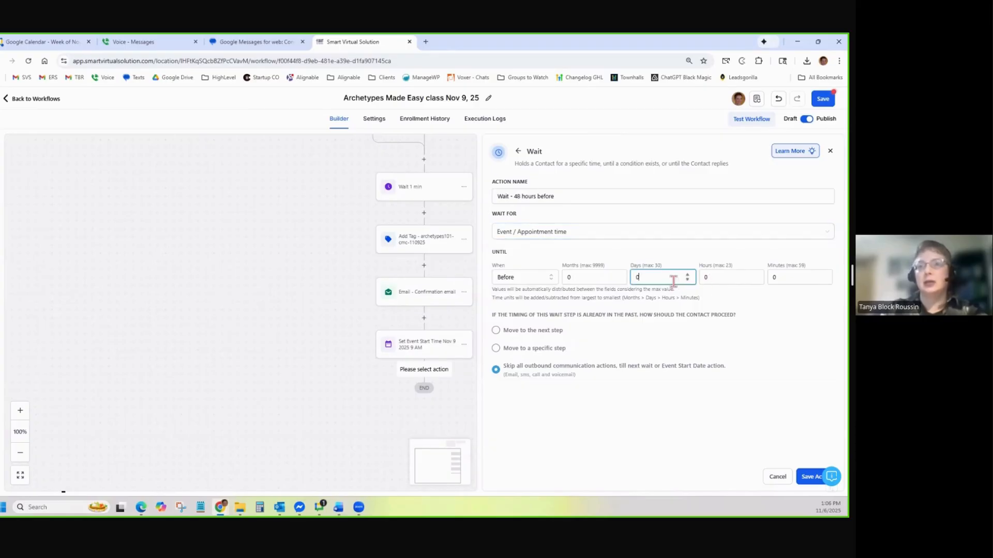
type("2")
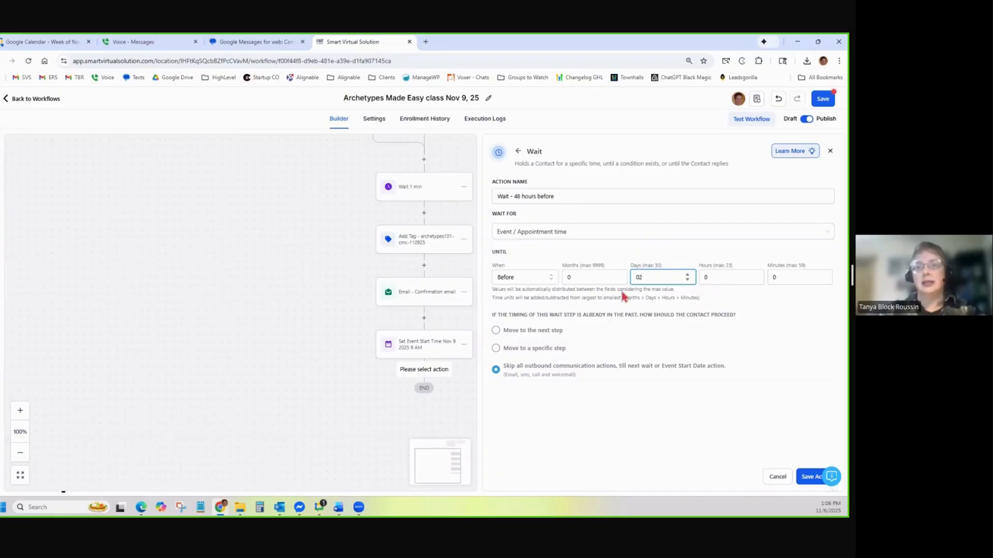
left_click(660, 316)
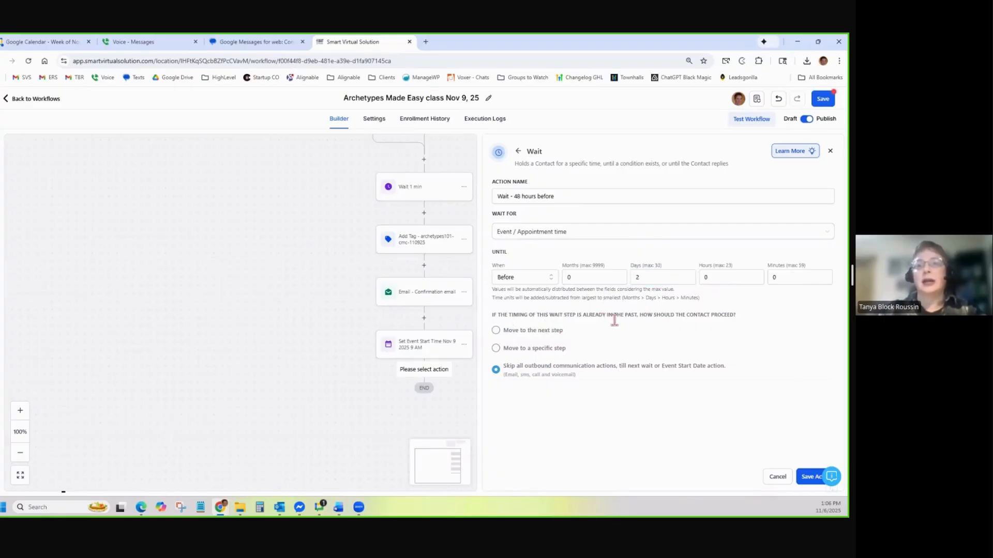
left_click(495, 331)
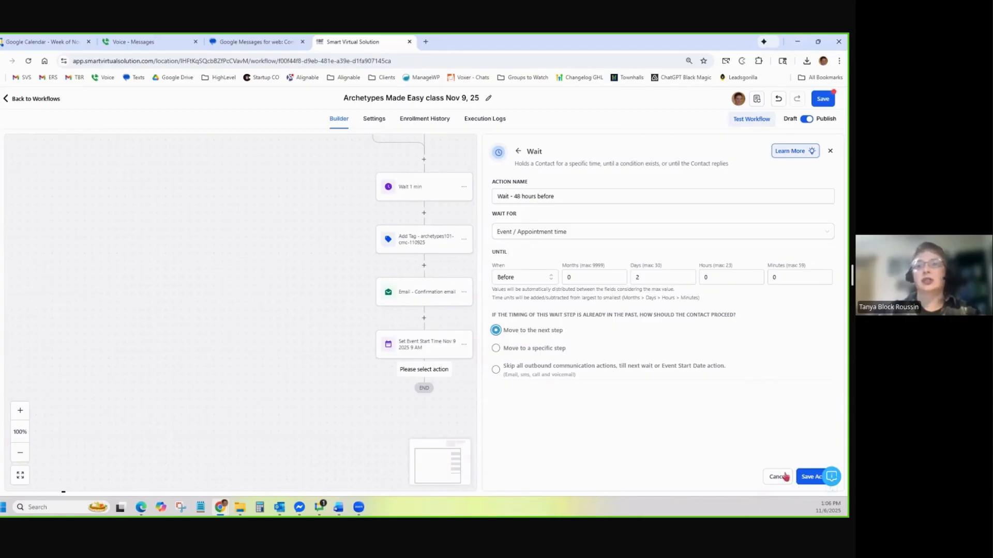
left_click(809, 476)
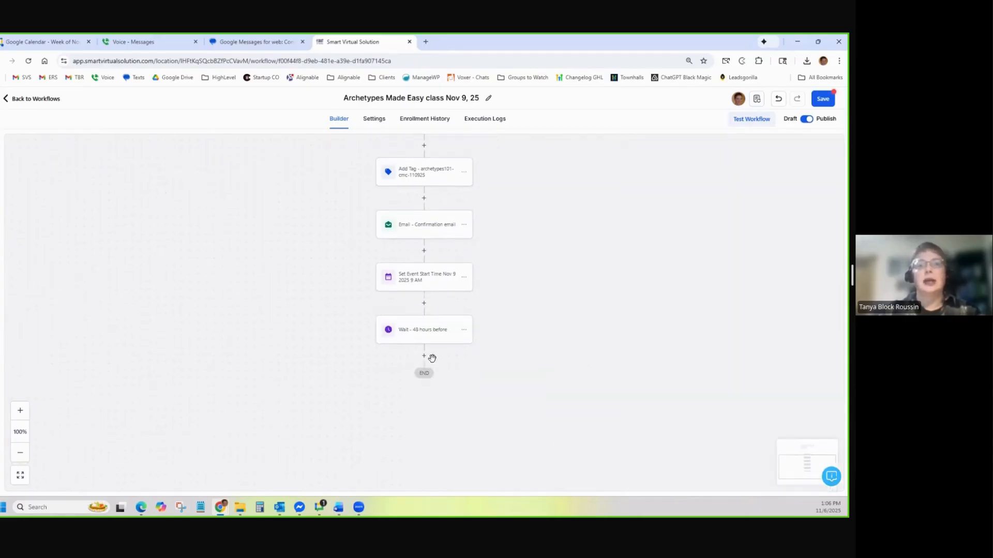
Add a Send Email step named 'Email - 48 hour reminder' after the 48-hour wait
left_click(424, 356)
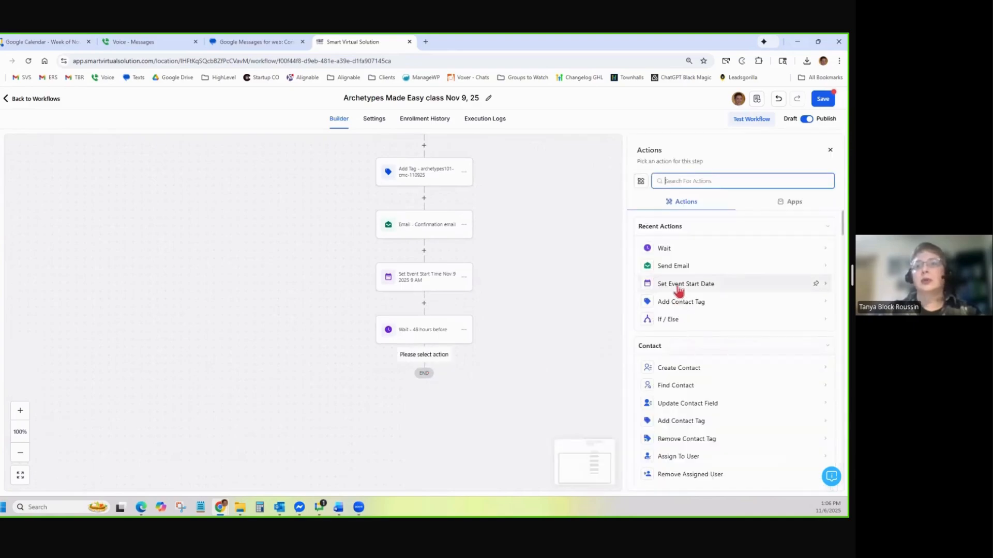
left_click(673, 266)
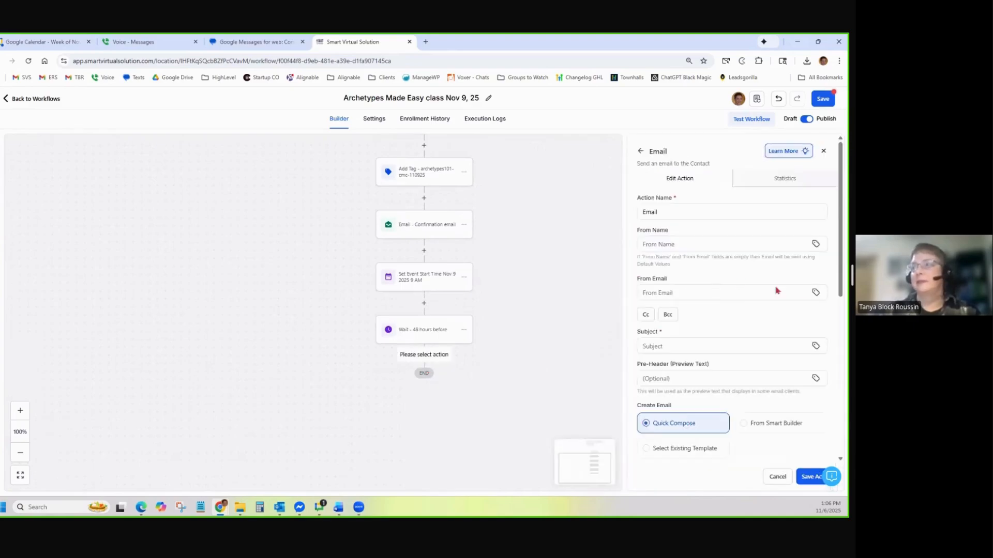
left_click(704, 214)
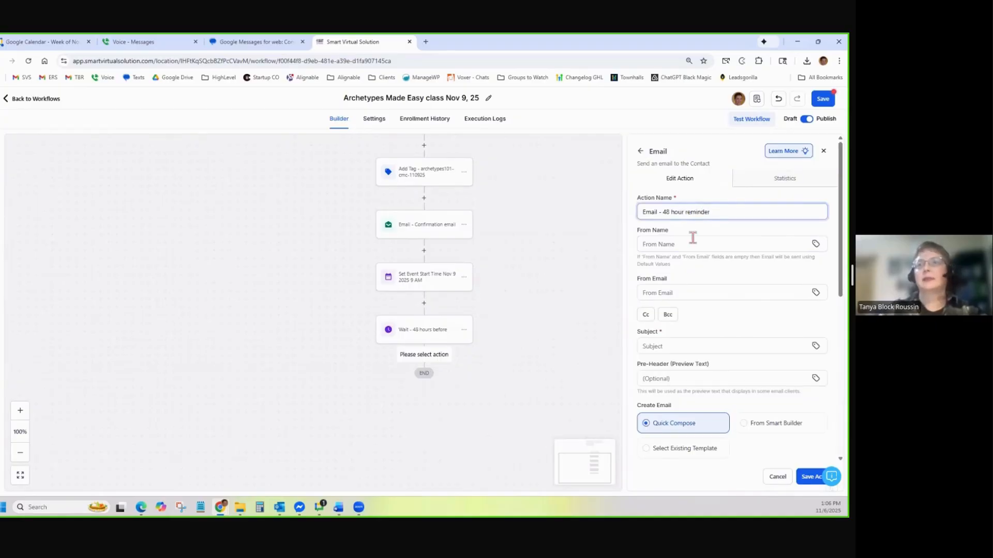
scroll(690, 278, "down", 2)
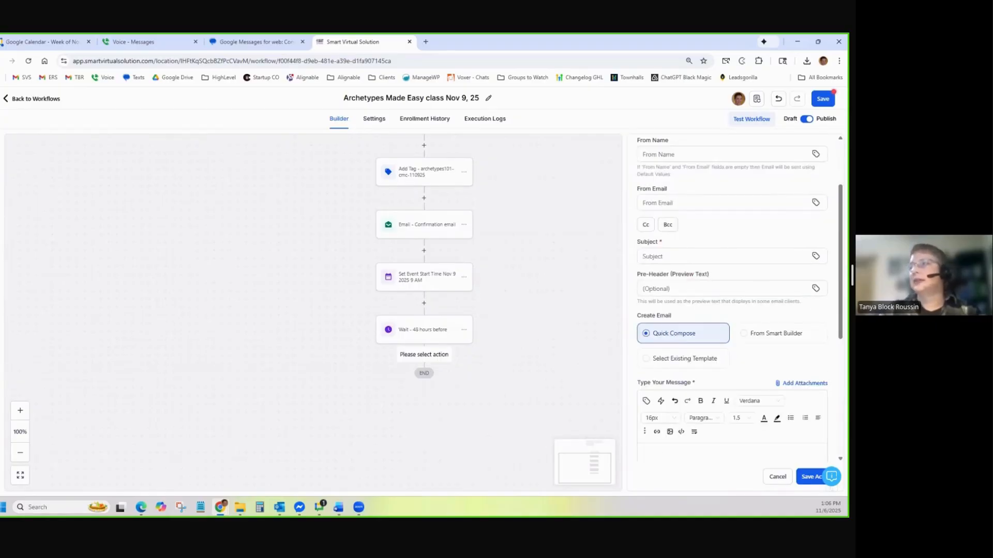
key("alt+Tab")
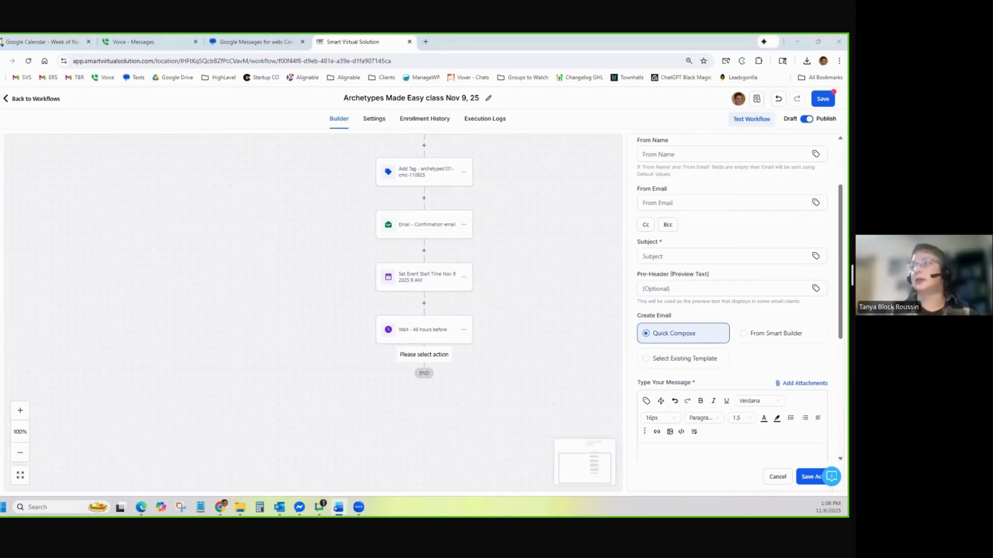
Enable editing in the Word document and choose Arial in the font box
left_click_drag(474, 206, 472, 202)
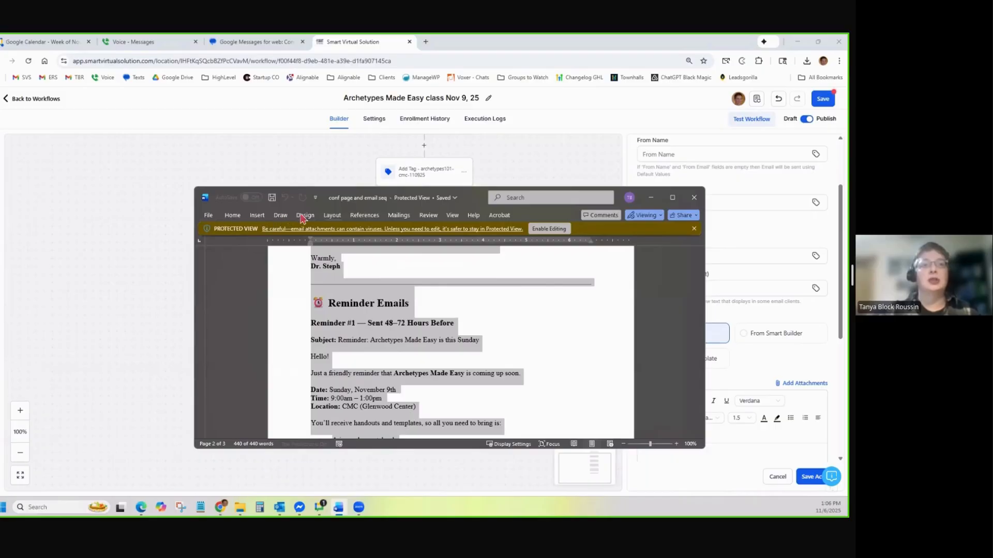
left_click(549, 228)
left_click(269, 230)
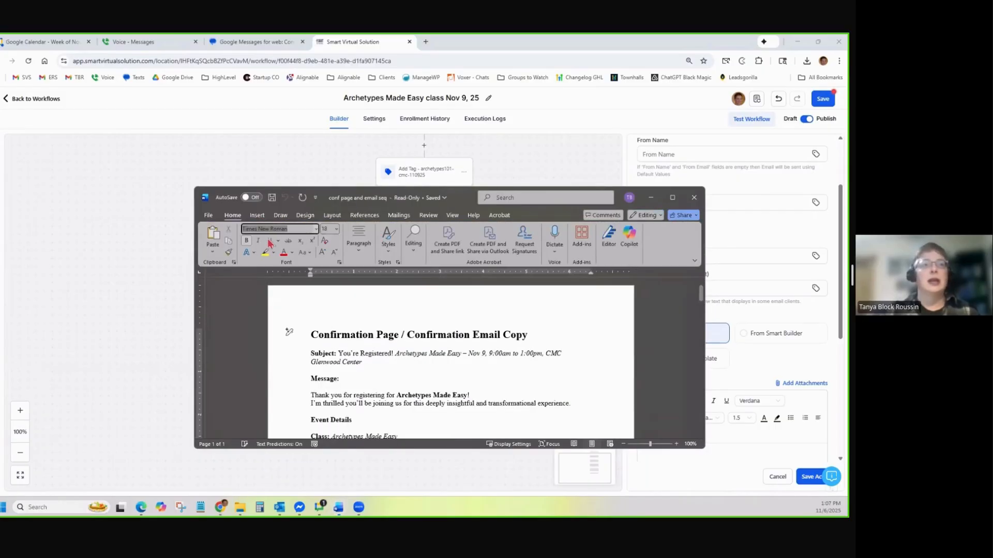
left_click(289, 229)
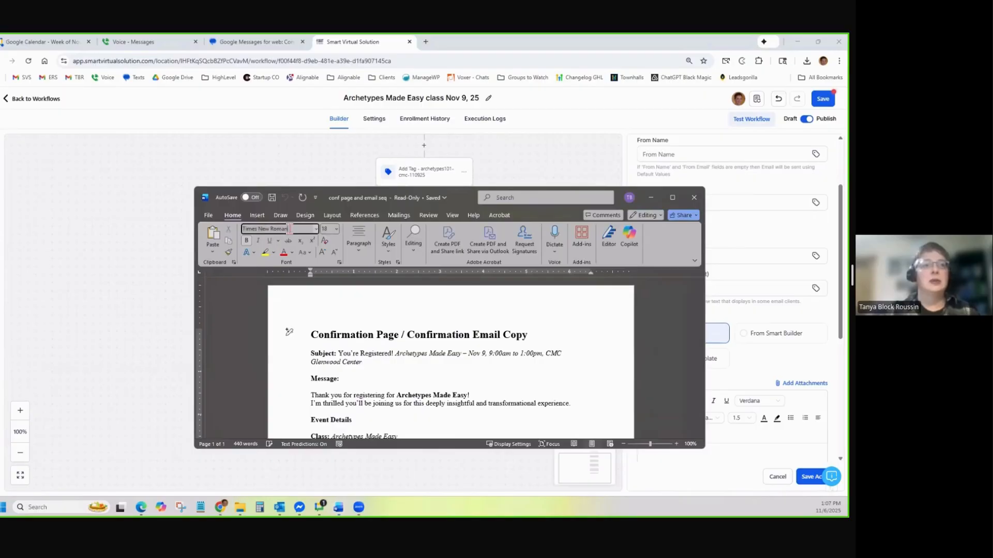
left_click(316, 230)
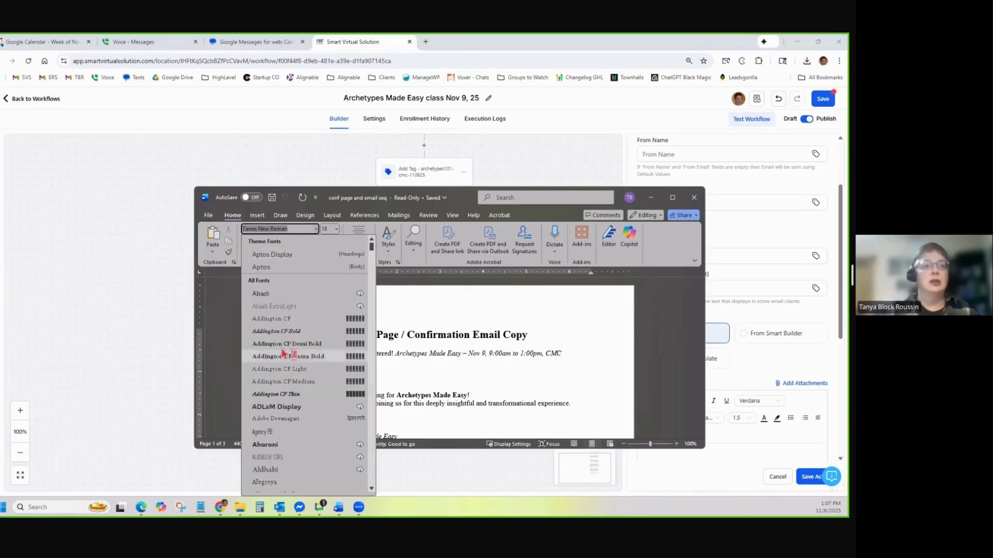
scroll(287, 357, "down", 5)
scroll(281, 393, "down", 10)
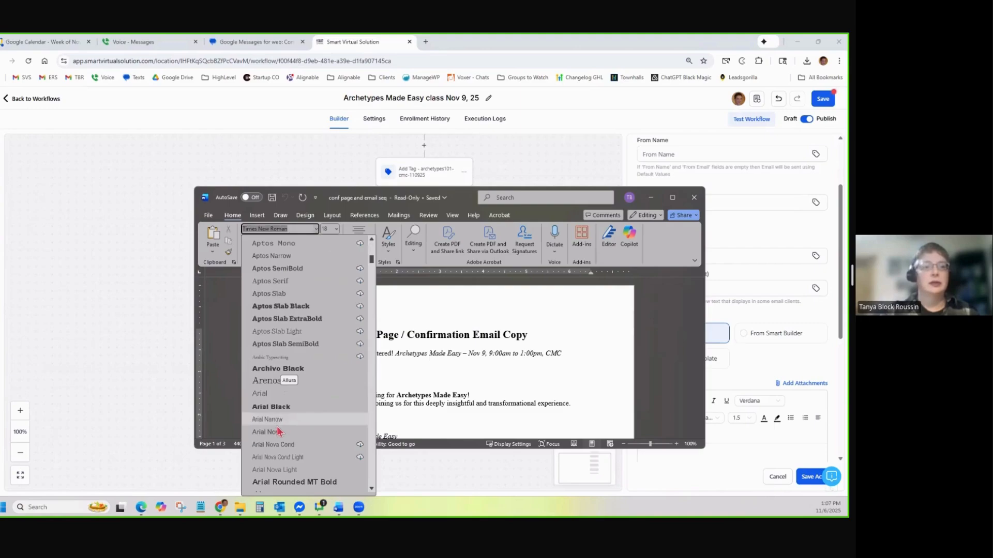
left_click(266, 394)
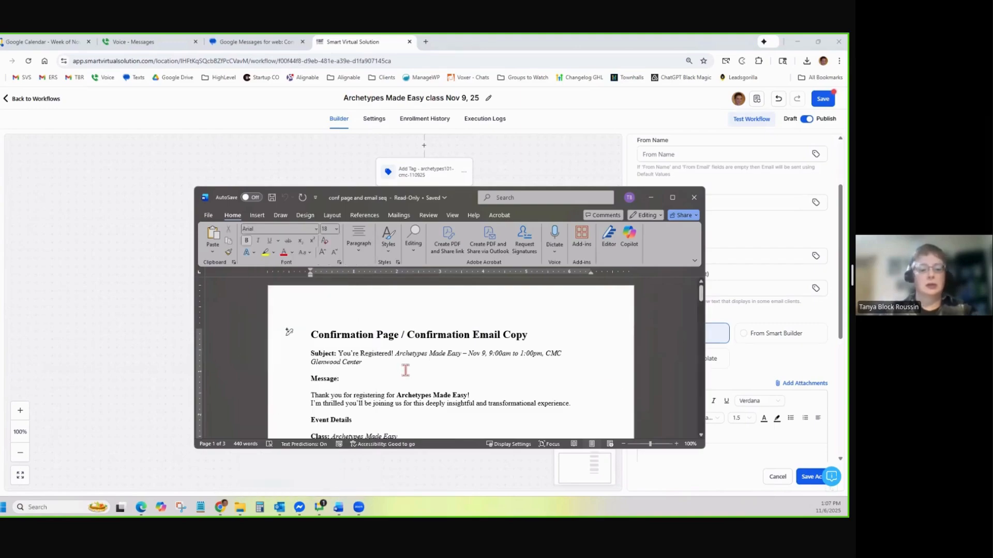
Apply Arial to the whole Word document and move the Word window out of view
key("ctrl+a")
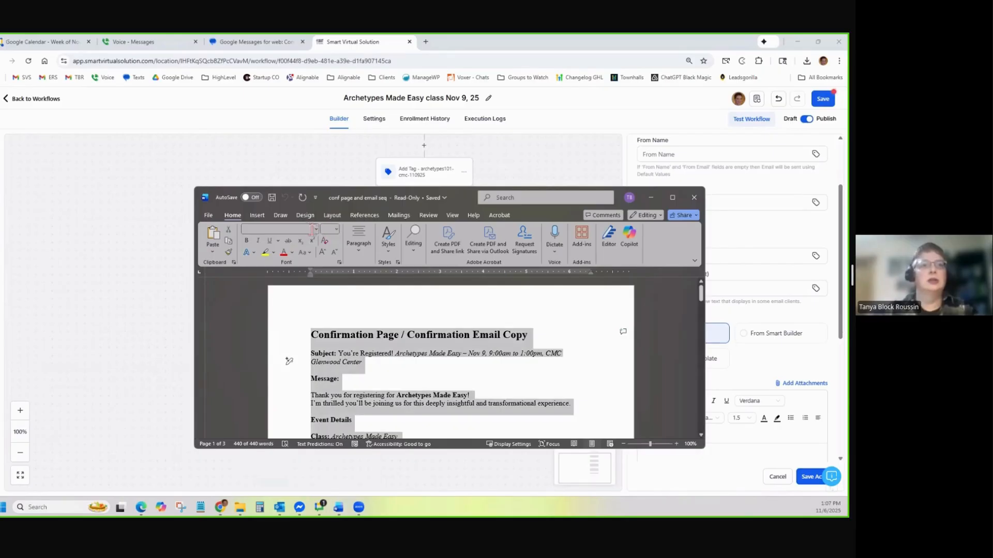
left_click(314, 230)
left_click(288, 294)
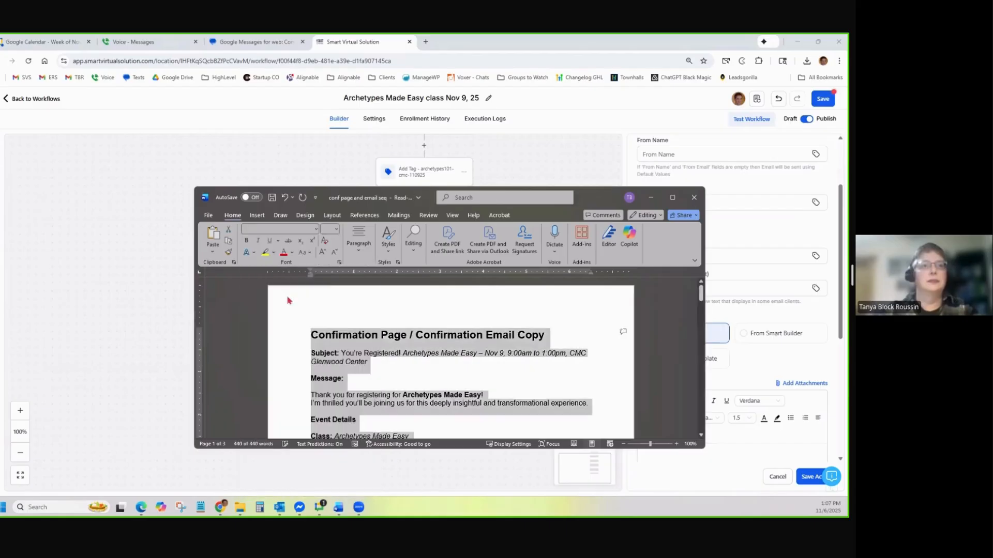
left_click(337, 231)
left_click(517, 370)
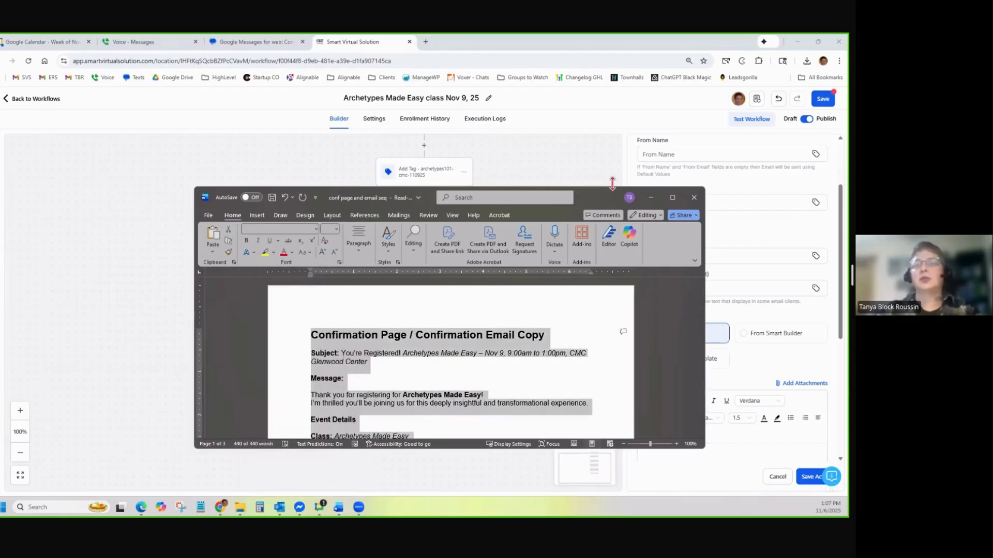
left_click_drag(609, 202, 847, 202)
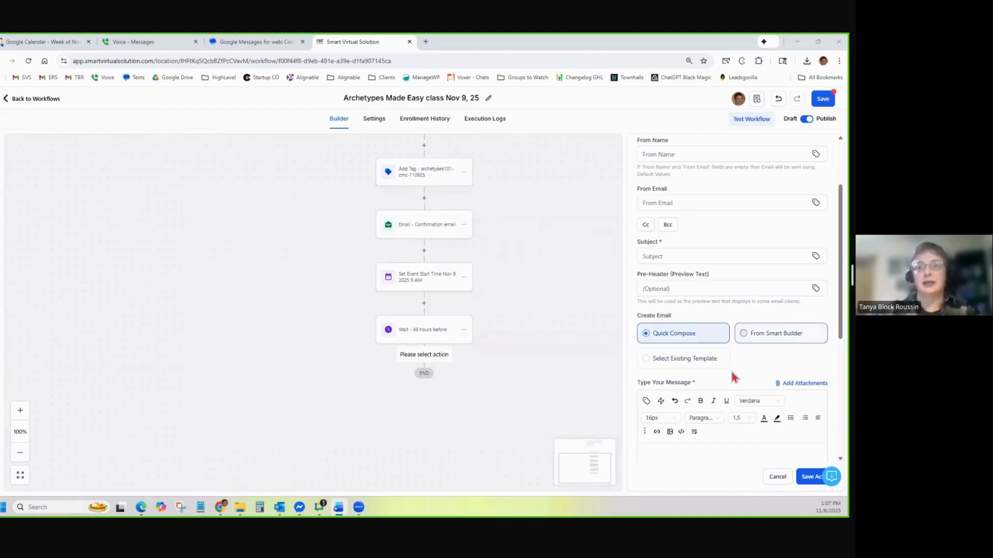
Paste 'Reminder: Archetypes Made Easy is this Sunday' as the email subject
scroll(732, 375, "down", 2)
scroll(744, 249, "up", 1)
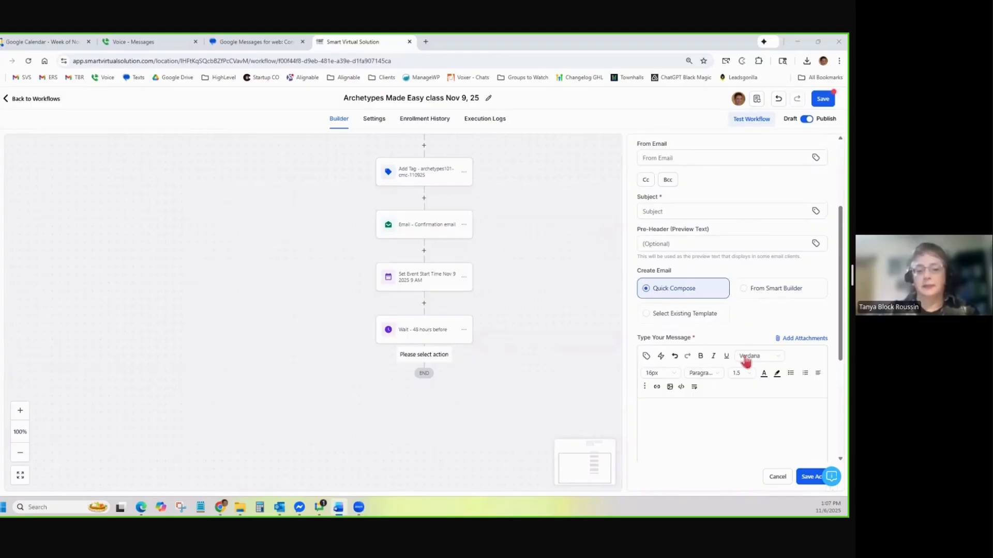
left_click(701, 212)
type("Reminder: Archetypes Made Easy is this Sunday")
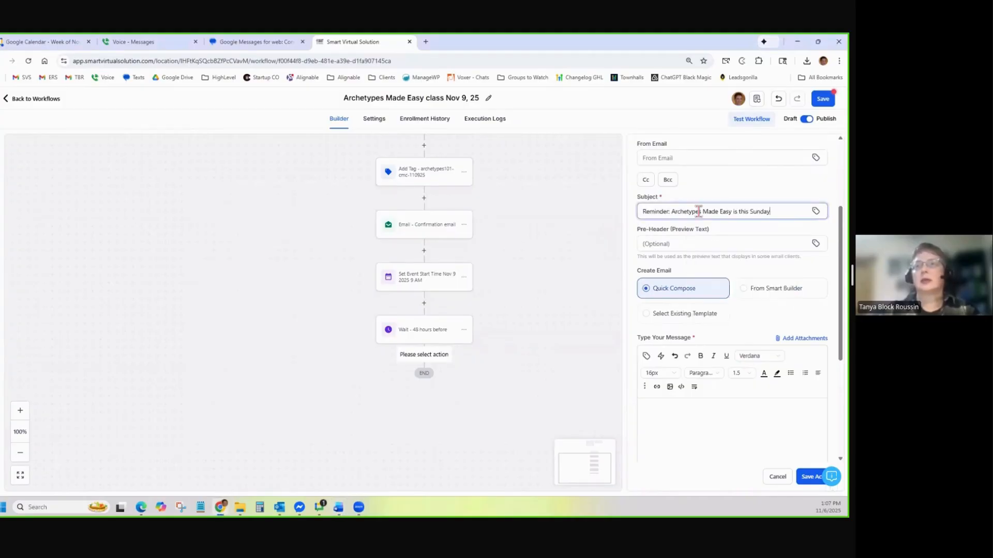
Start the message with 'Hello {{contact.first_name}}!' using the contact First Name field
scroll(673, 349, "down", 2)
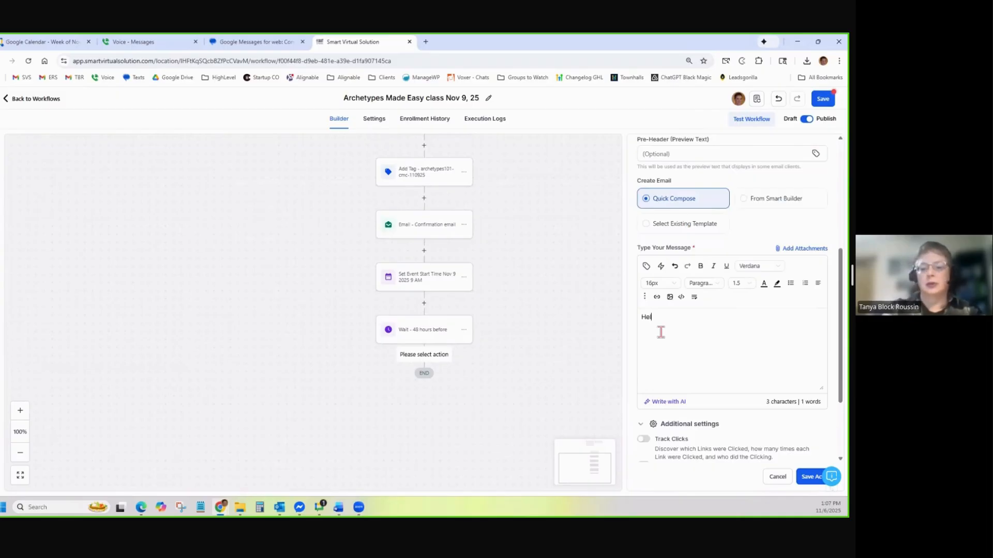
left_click(646, 266)
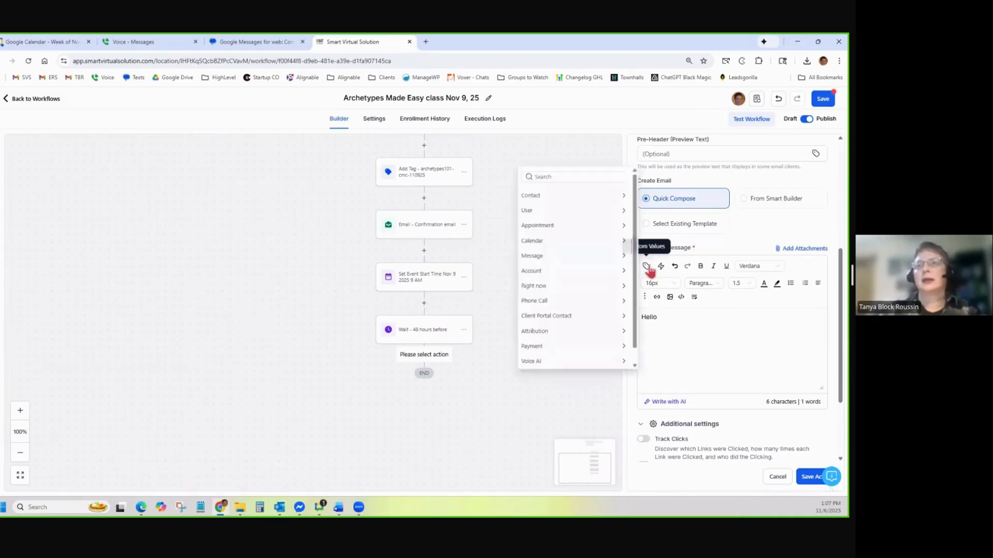
left_click(566, 196)
left_click(548, 223)
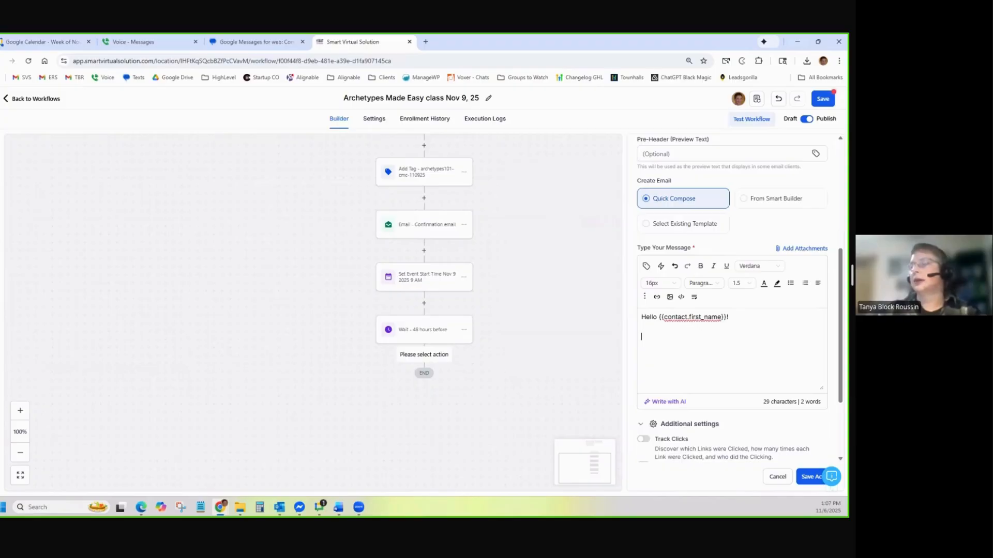
key("alt+Tab")
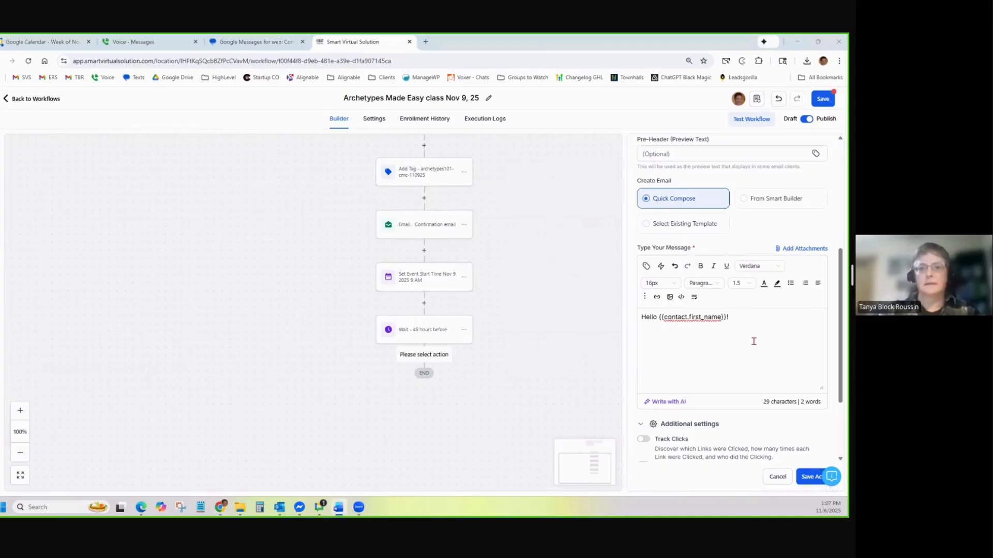
Paste the reminder email body and add a blank line before 'Warmest,'
left_click(684, 339)
key("ctrl+v")
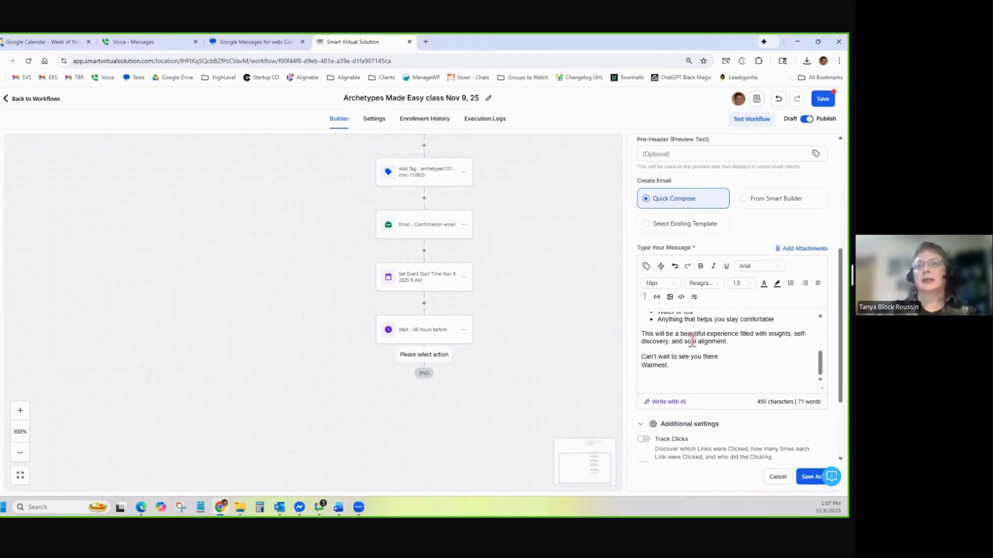
scroll(692, 341, "up", 3)
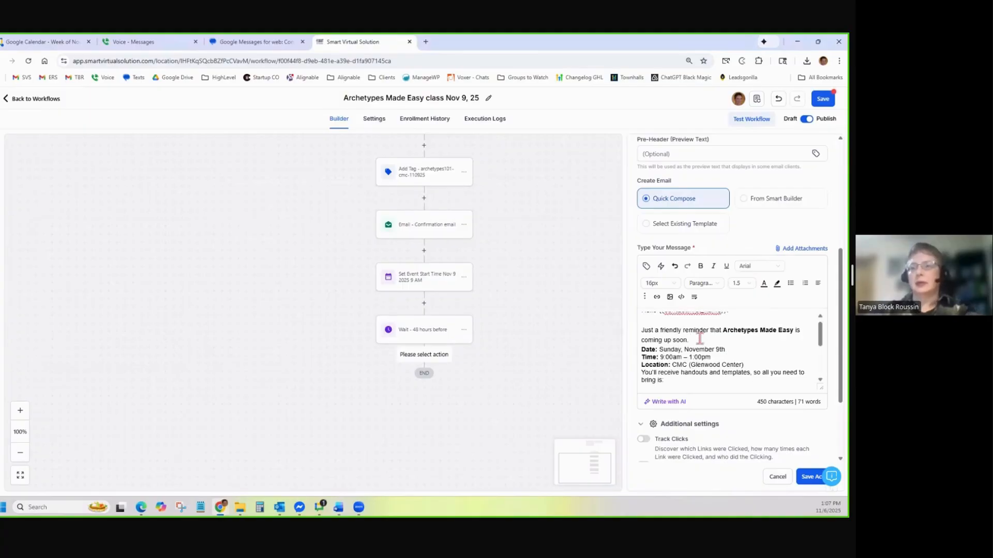
scroll(723, 343, "down", 1)
left_click(754, 329)
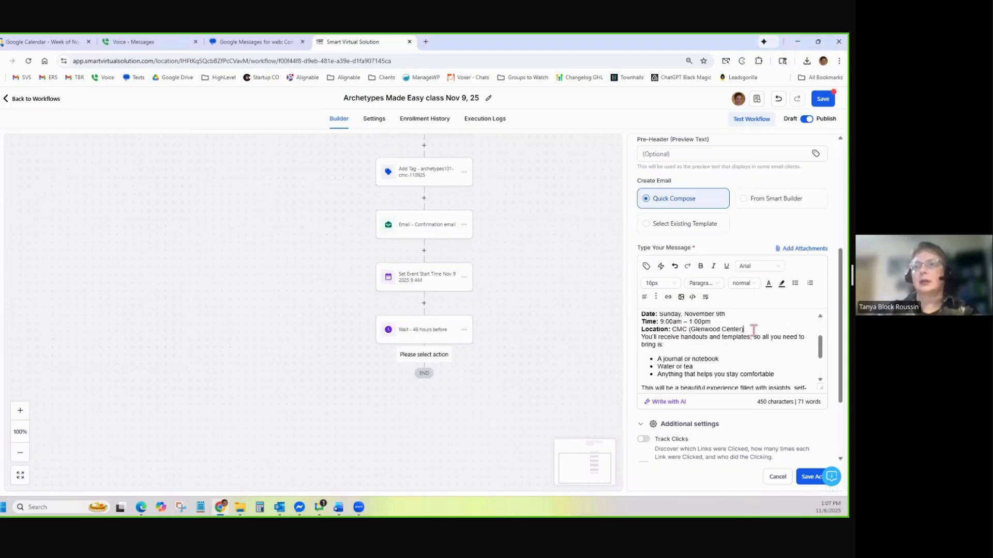
scroll(753, 330, "down", 5)
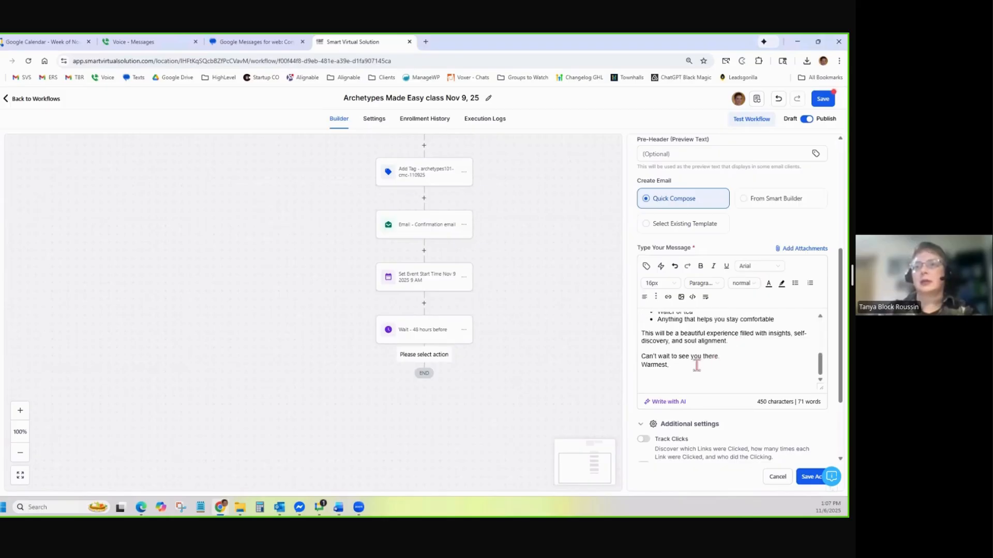
left_click(724, 357)
key("Return")
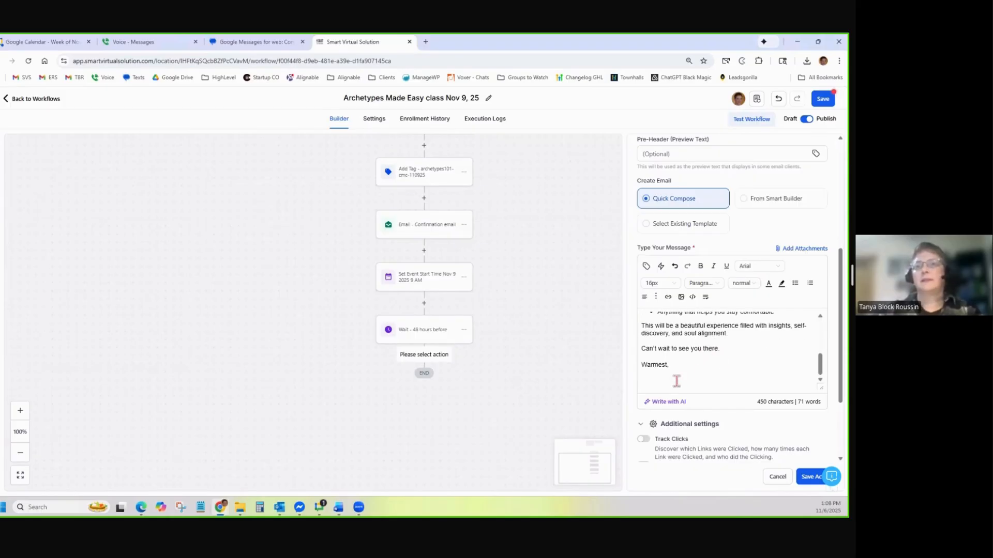
Insert {{user.email_signature}} below 'Warmest,' and save the reminder email step
left_click(646, 266)
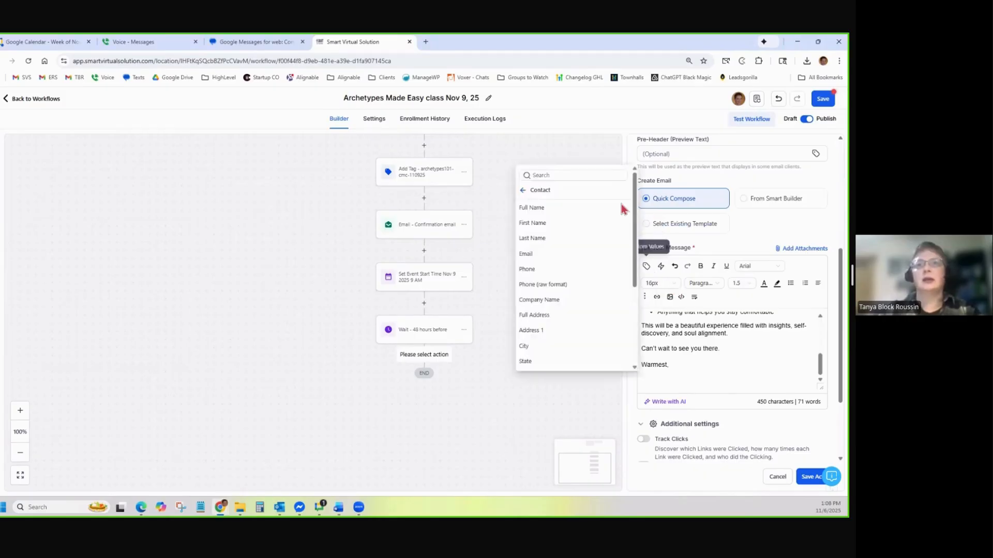
left_click(524, 190)
left_click(533, 209)
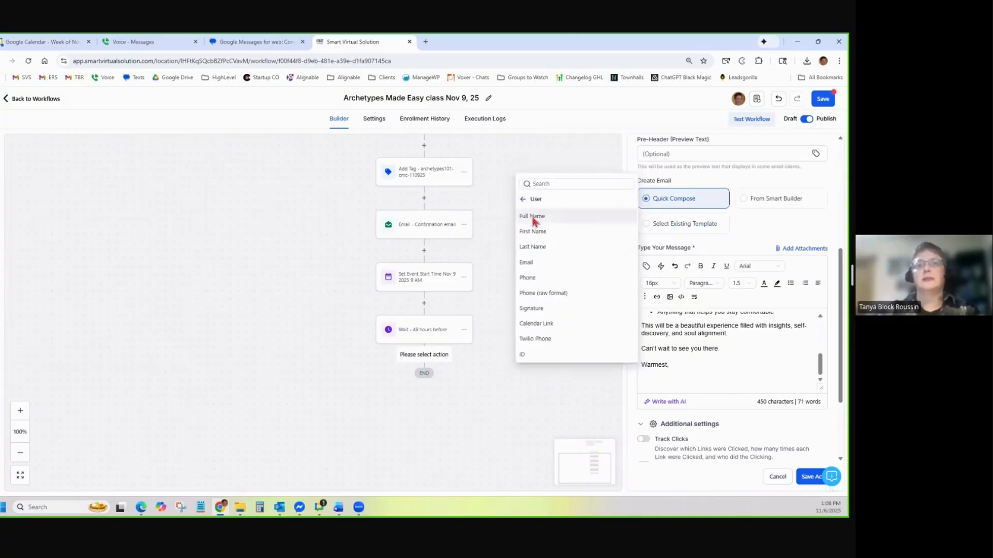
left_click(533, 308)
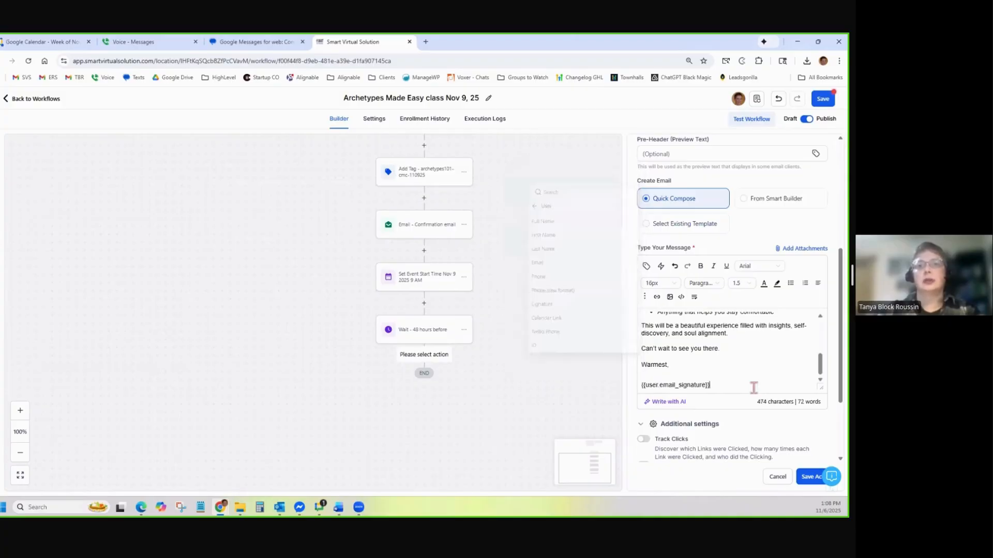
left_click(800, 477)
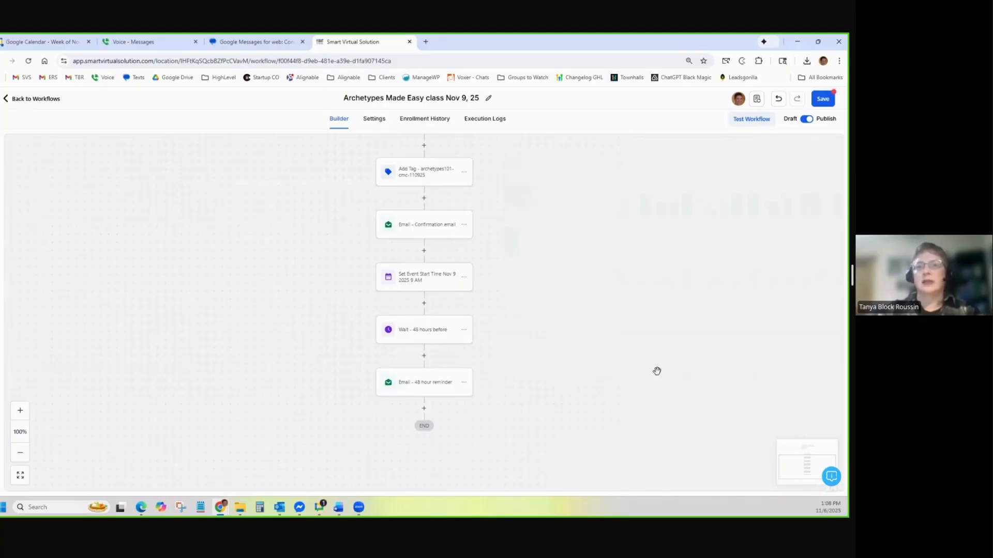
scroll(543, 352, "down", 2)
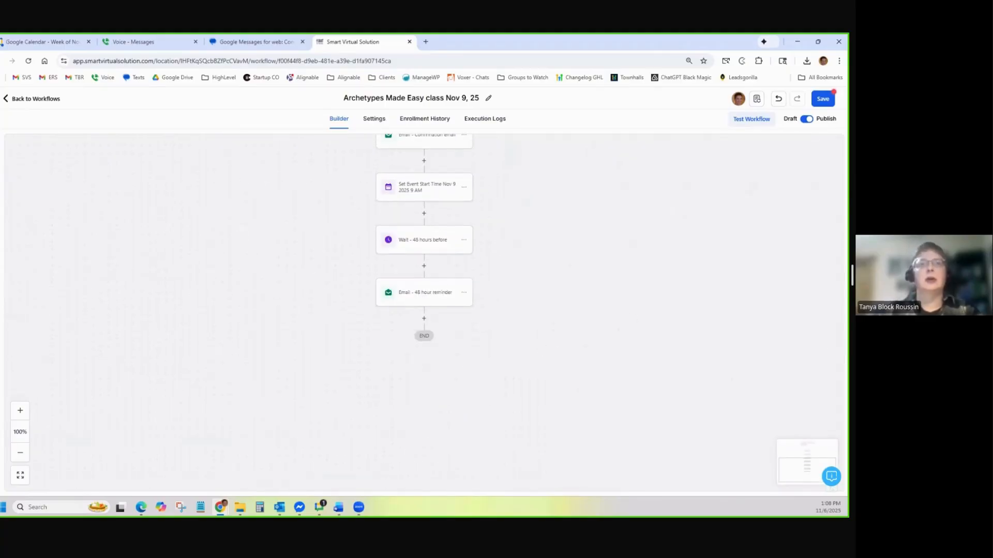
left_click(424, 319)
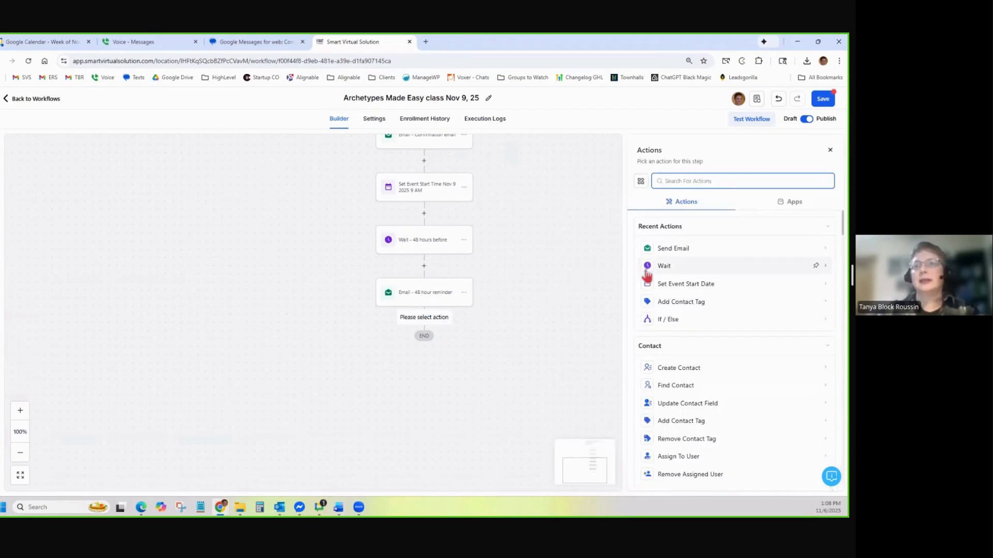
Add a Wait step set to 4 hours before the event start time and save it
left_click(683, 269)
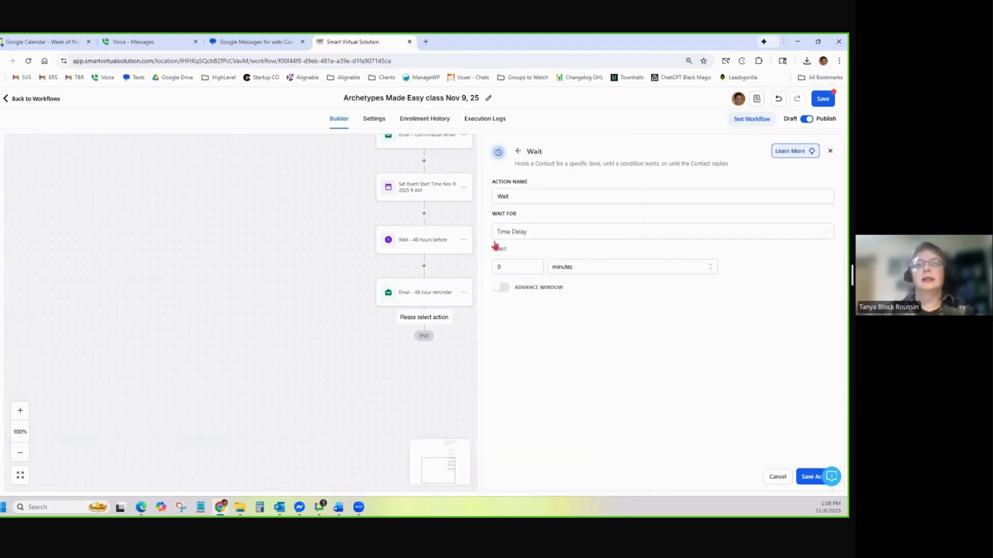
left_click(528, 237)
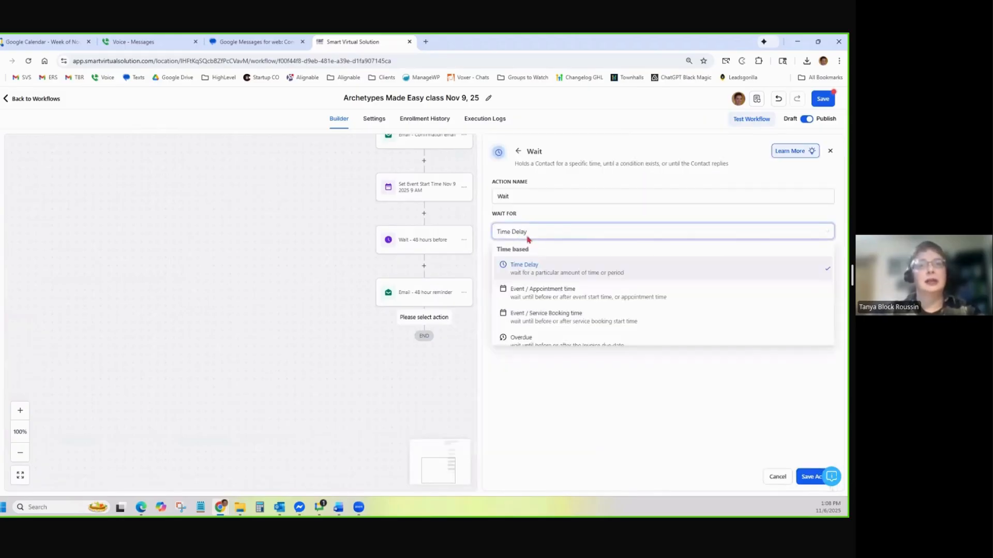
left_click(542, 291)
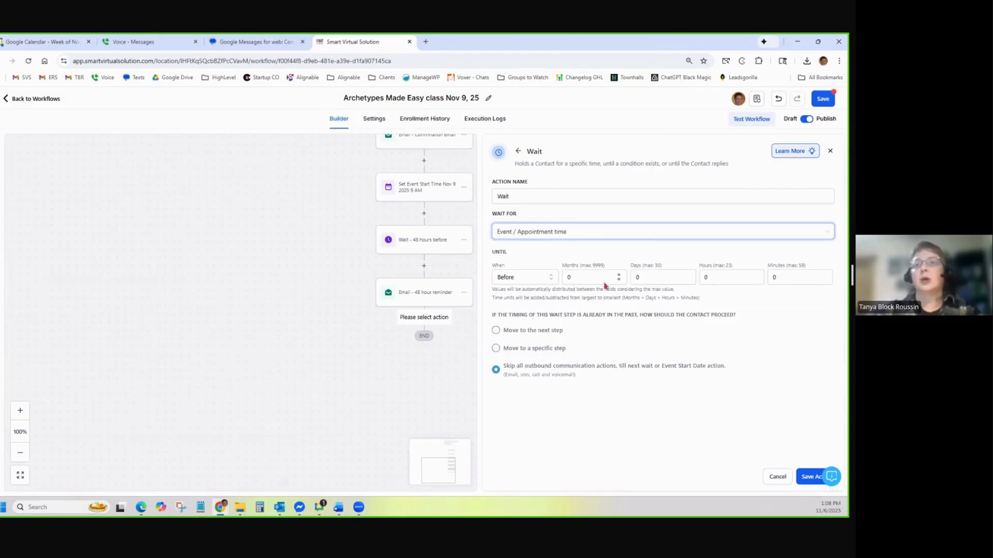
left_click(726, 279)
type("4")
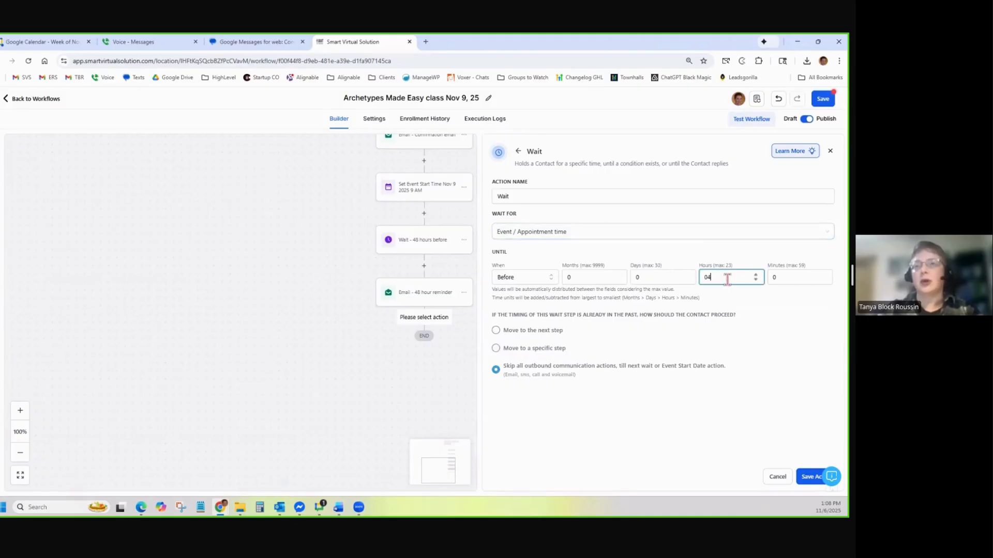
left_click(514, 334)
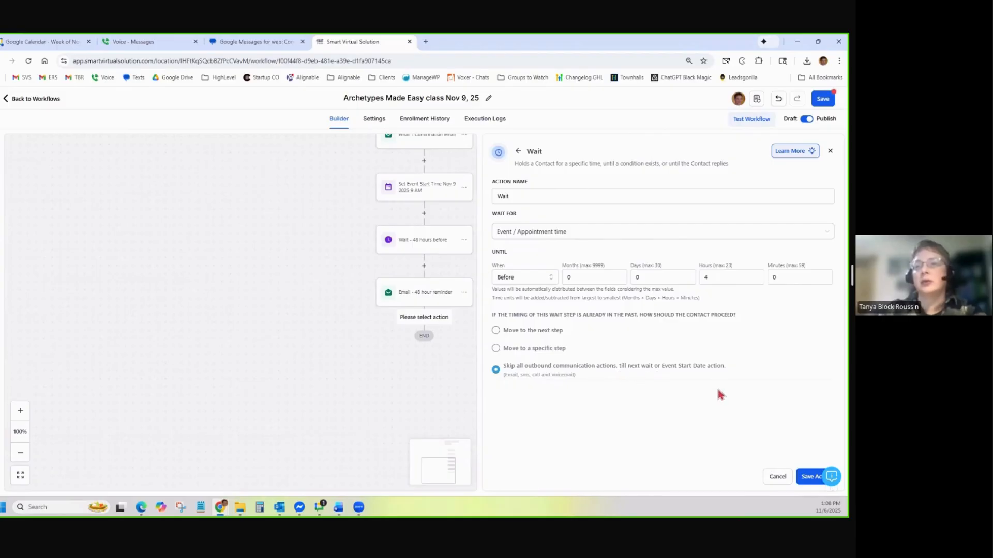
left_click(806, 476)
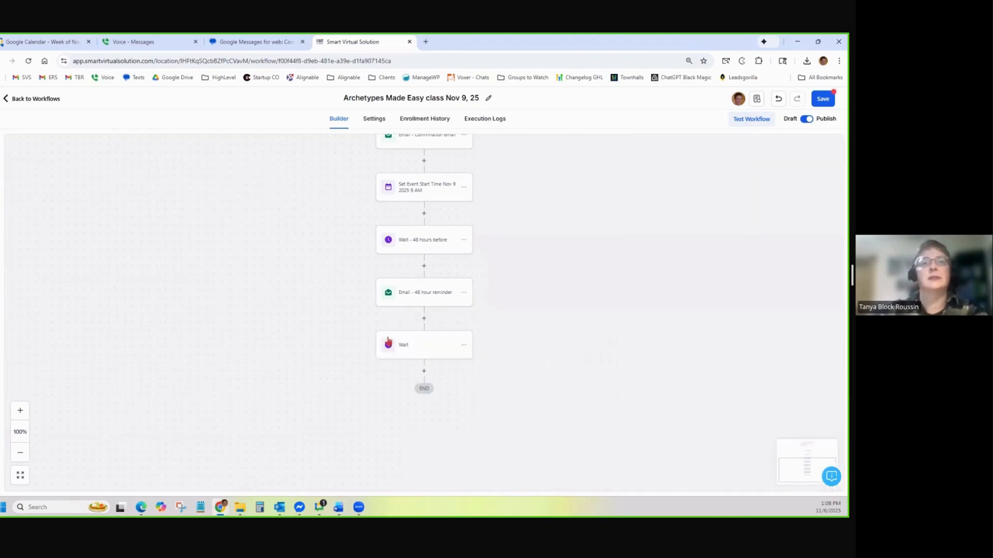
Rename the step 'Wait 4 hours before', set late contacts to move to the next step, and save
left_click(413, 347)
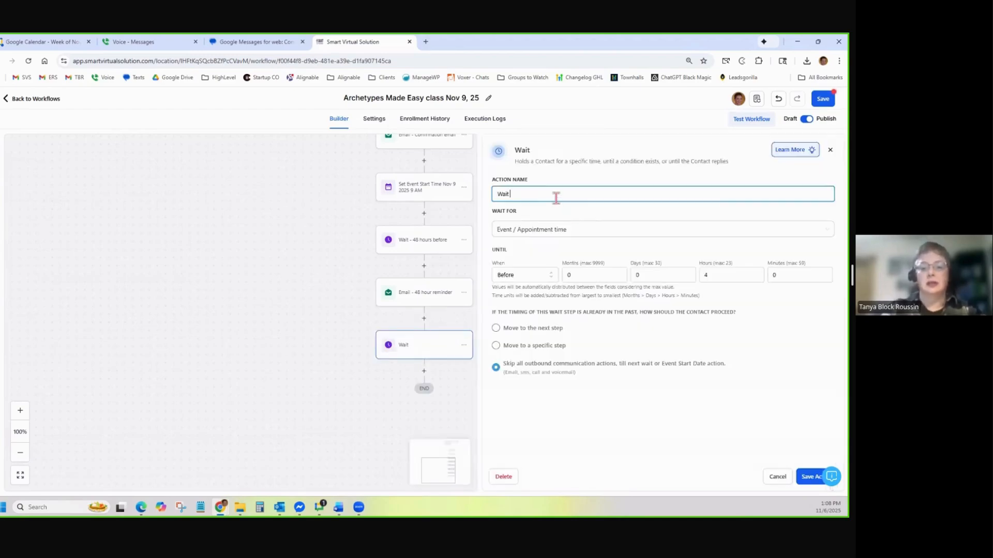
type("4 hours before")
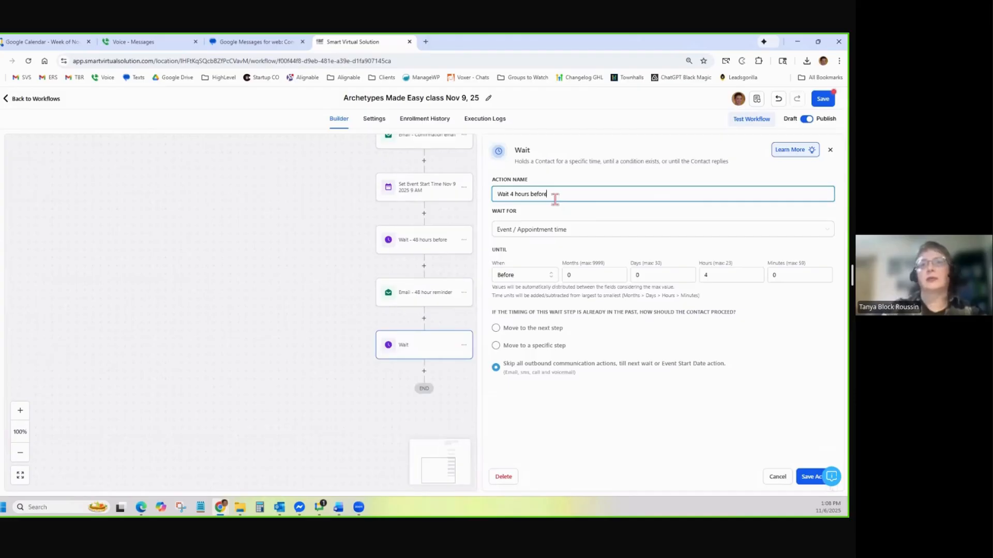
left_click(550, 337)
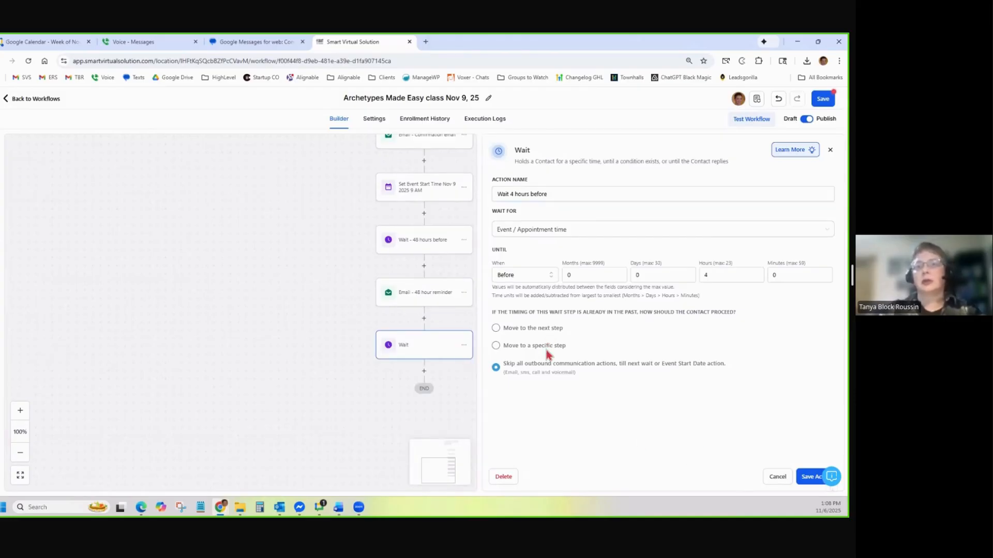
left_click(496, 328)
left_click(807, 476)
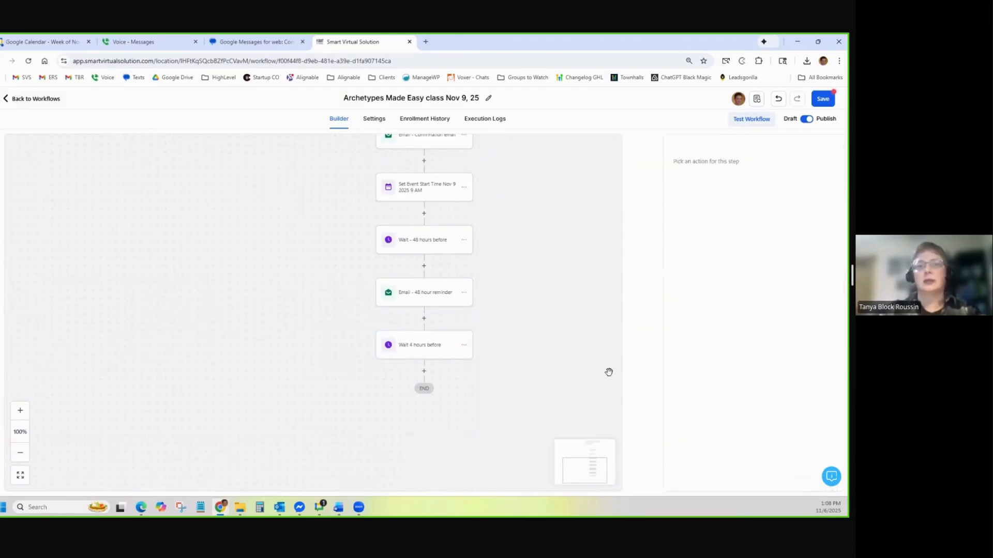
scroll(558, 321, "down", 3)
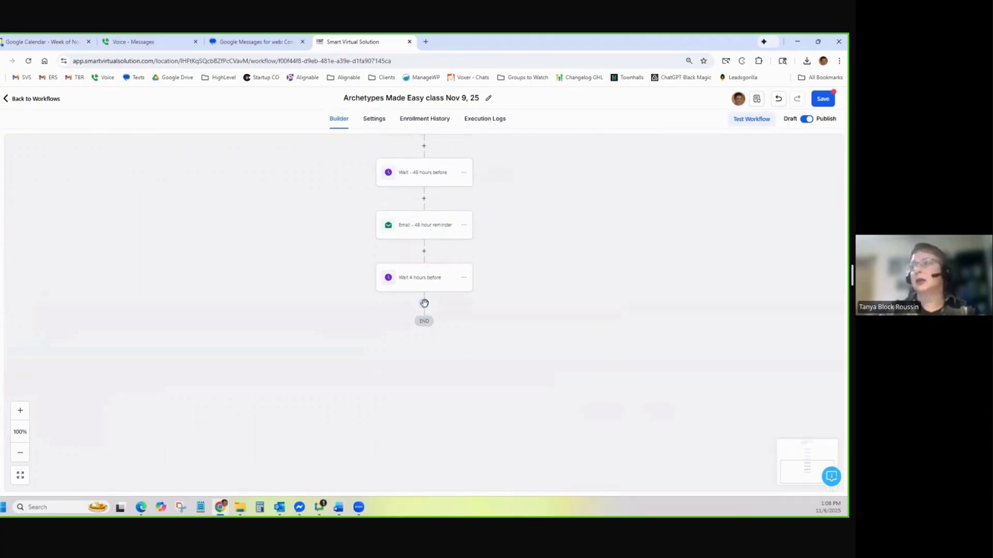
Add a Send Email step named 'Email - 4 hrs before' and paste its subject line from Word
left_click(424, 303)
left_click(721, 260)
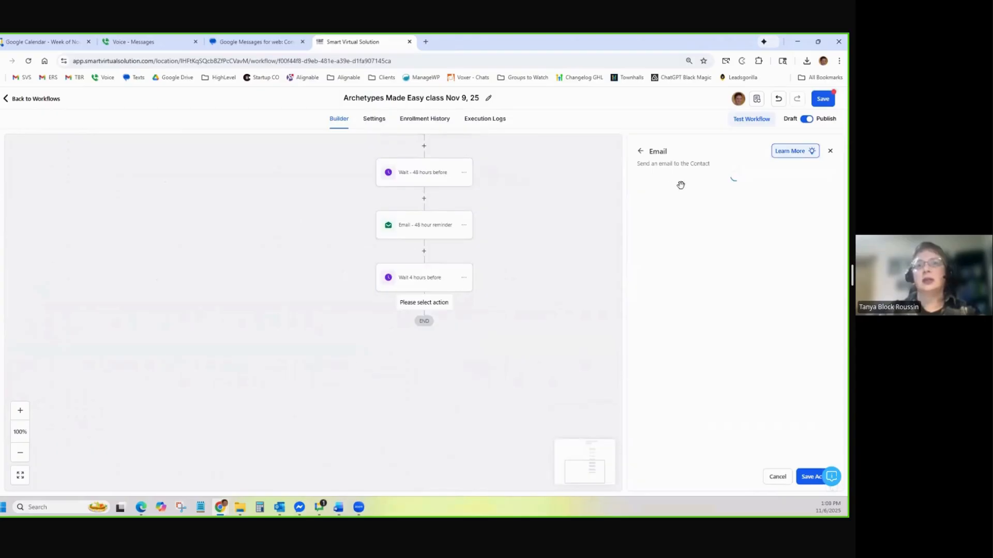
left_click(702, 211)
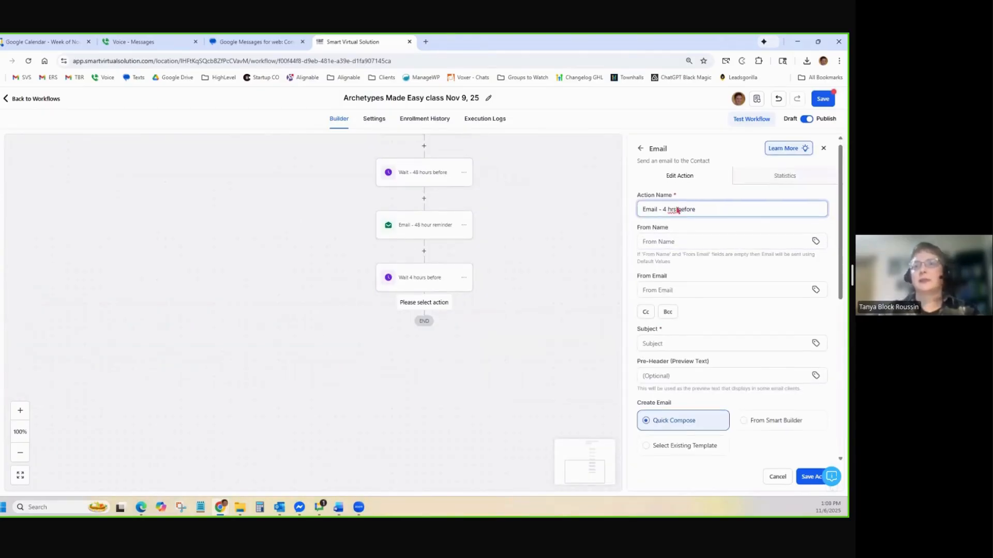
scroll(704, 255, "down", 2)
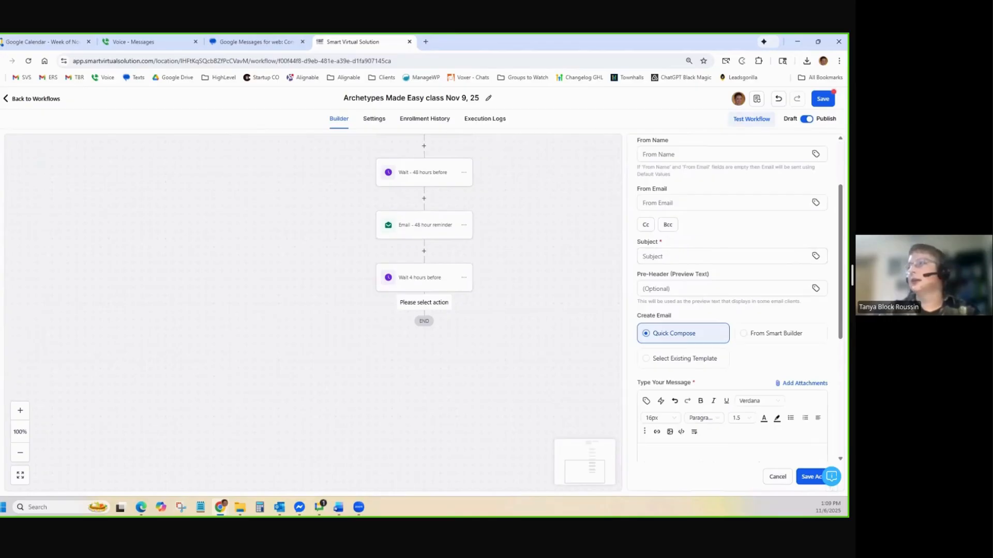
key("alt+Tab")
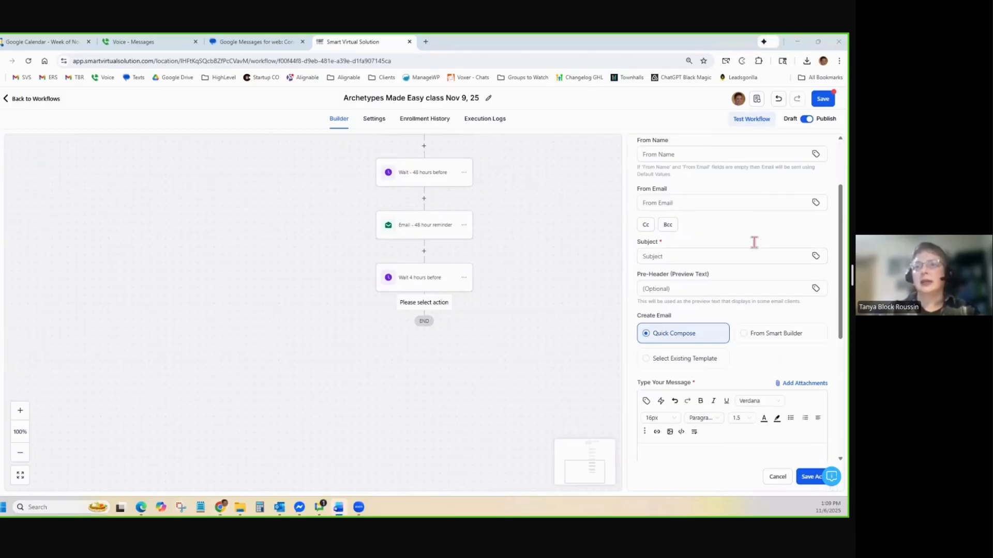
left_click(680, 257)
type("Today! Archetypes Made Easy")
scroll(684, 258, "down", 3)
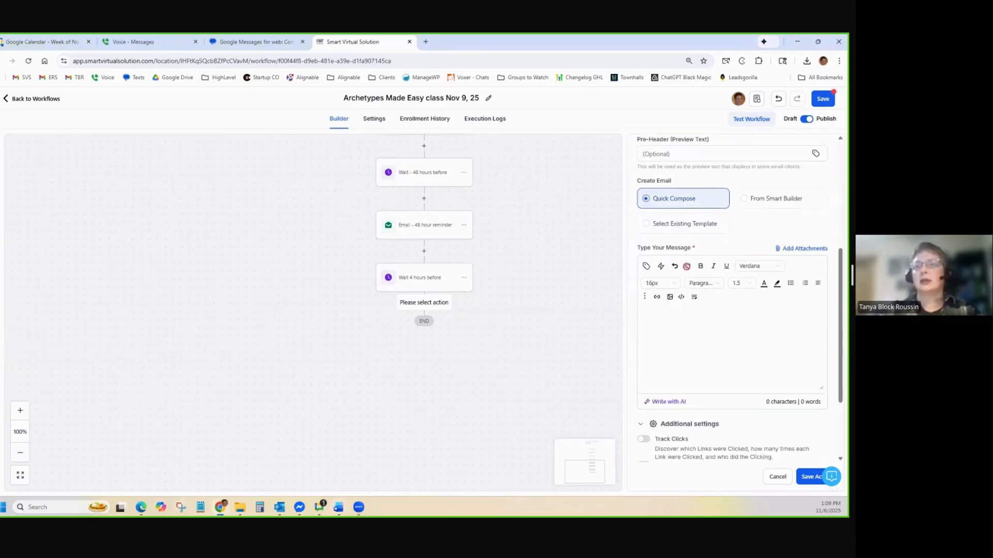
Paste the class reminder message from Word into the email body
left_click(689, 339)
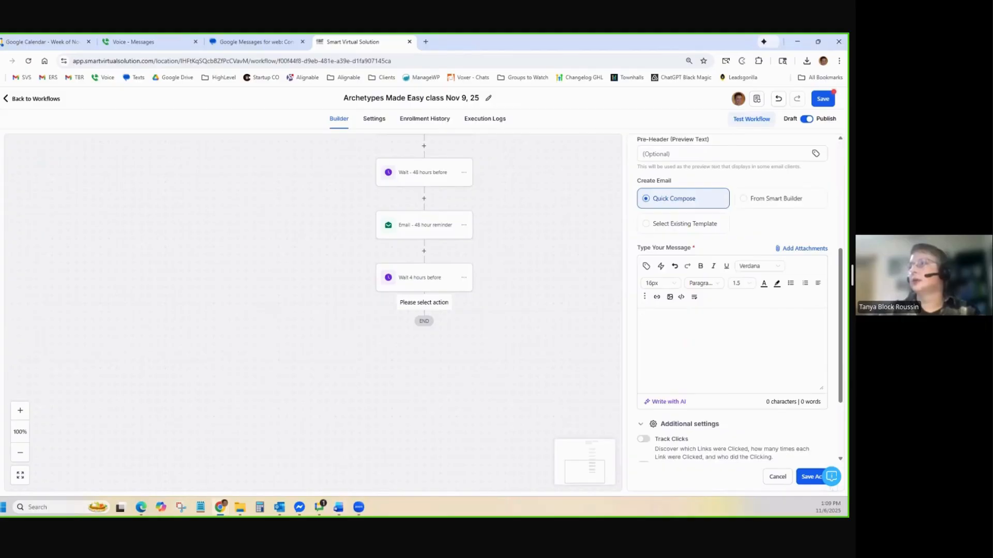
key("alt+Tab")
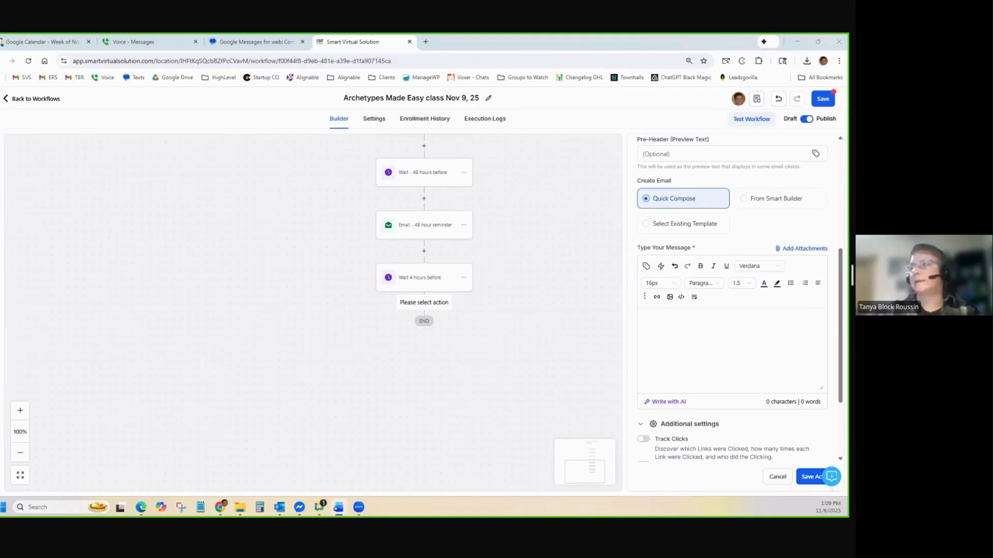
key("alt+Tab")
left_click(690, 345)
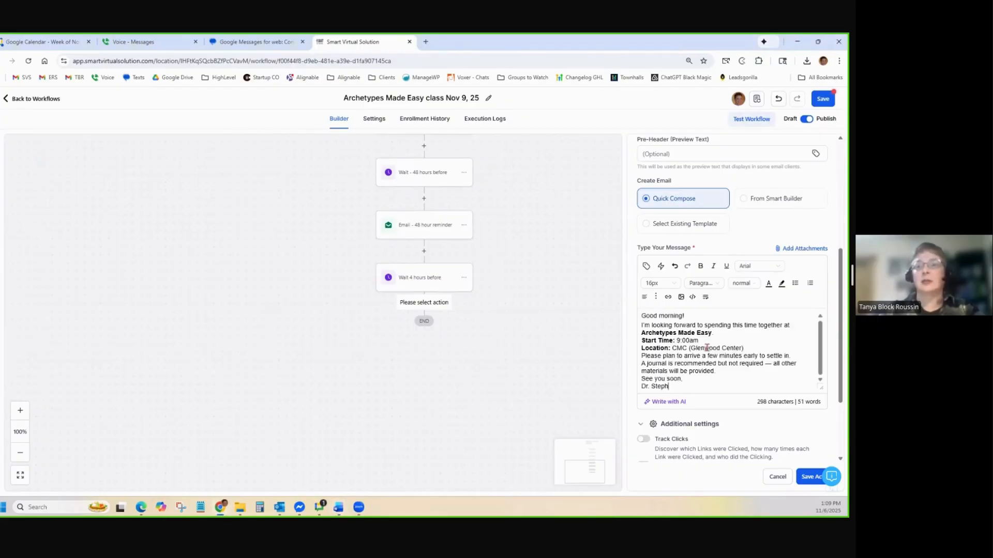
type("Good morning! I'm looking forward to spending this time together at Archetypes Made Easy. Start Time: 9:00am Location: CMC (Glenwood Center) Please plan to arrive a few minutes early to settle in. A journal is recommended but not required — all other materials will be provided. See you soon, Dr. Steph")
Add blank lines after Good morning!, Archetypes Made Easy, location and settle-in lines, then save
left_click(729, 335)
key("Return")
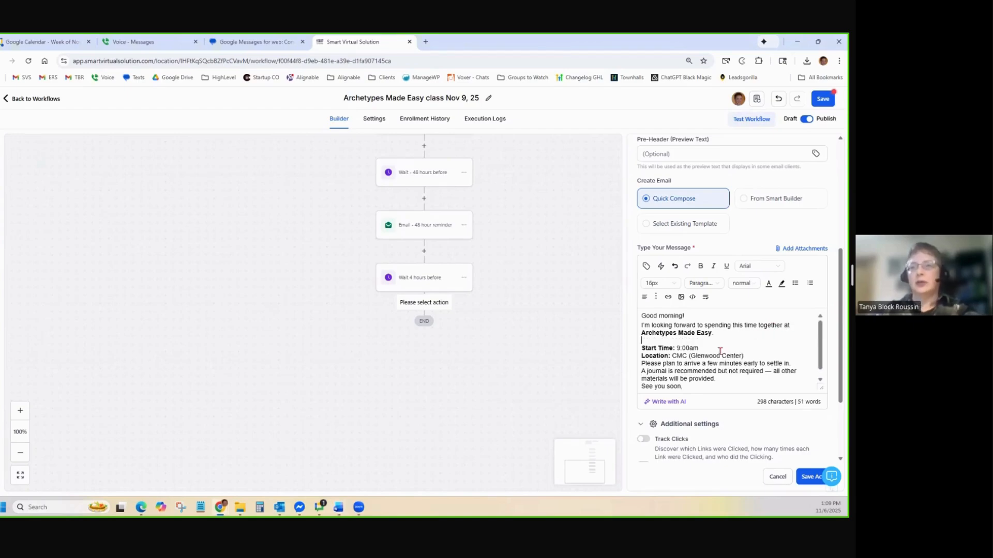
key("Return")
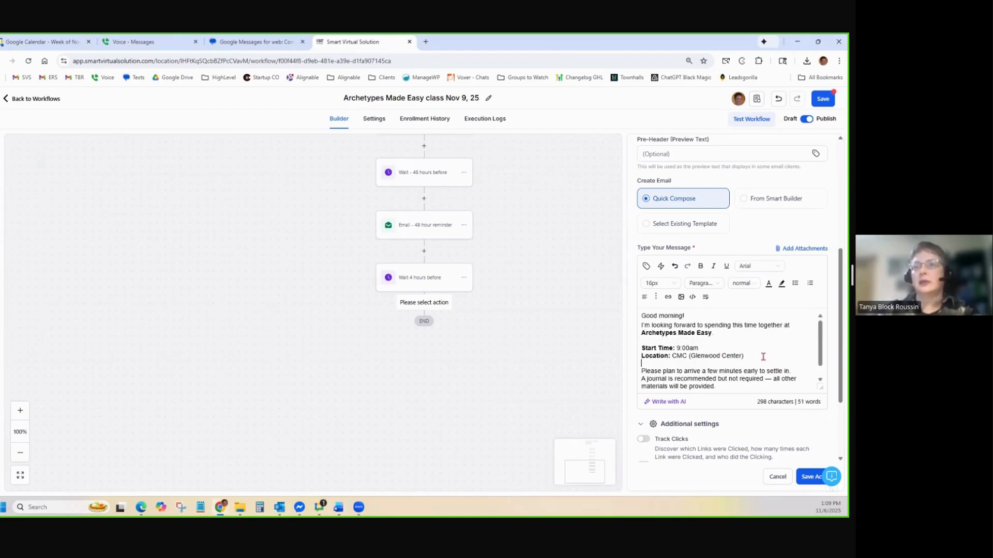
left_click(795, 371)
key("Return")
scroll(796, 371, "down", 2)
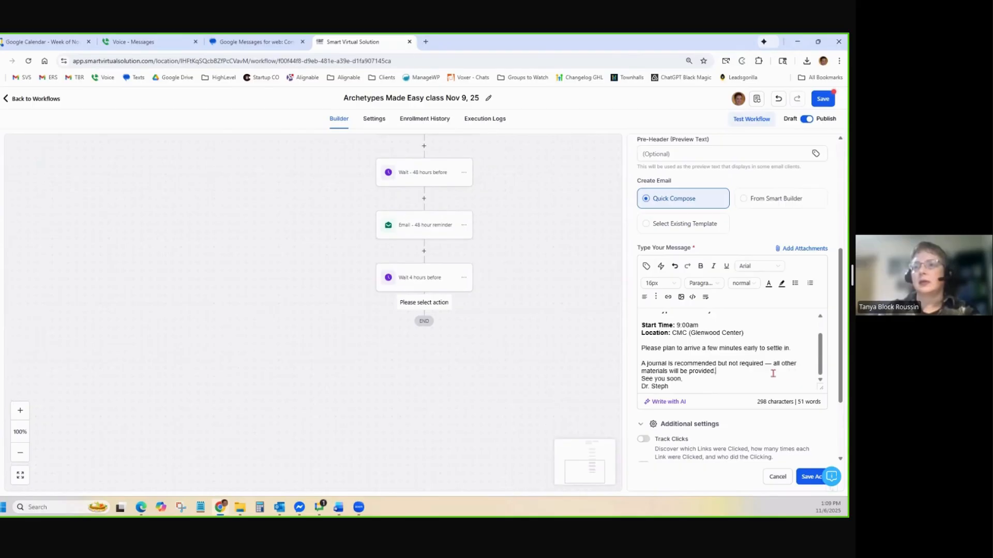
scroll(719, 380, "up", 3)
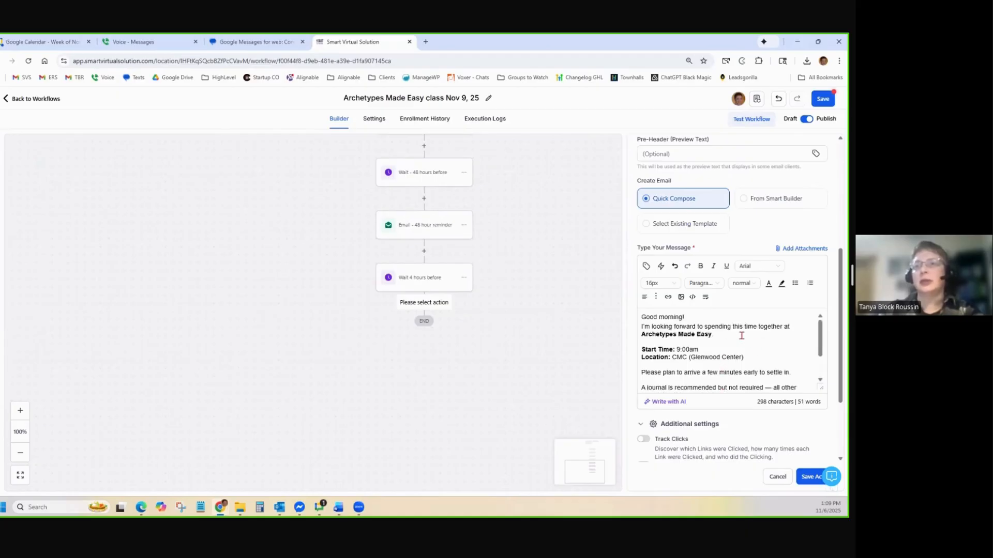
left_click(701, 320)
key("Return")
scroll(755, 393, "down", 2)
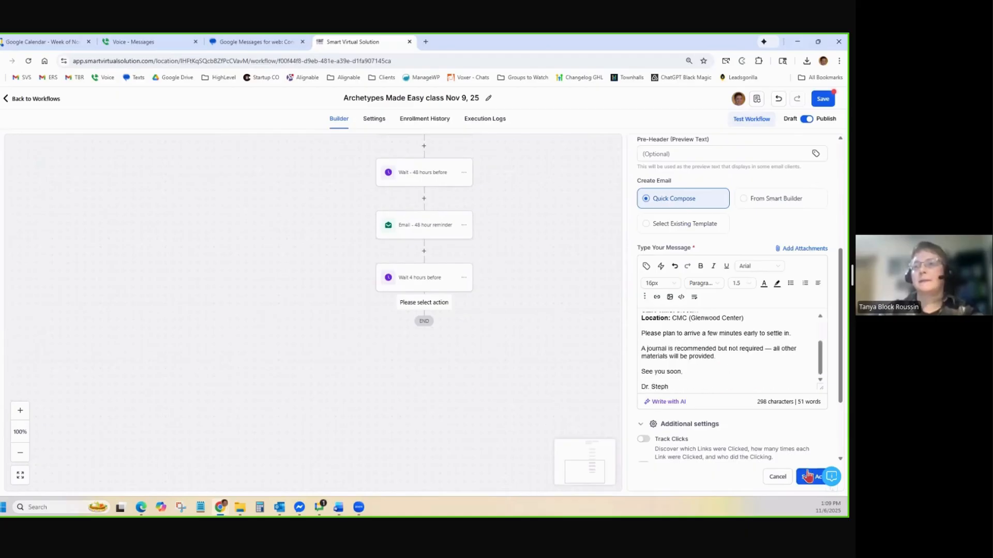
left_click(809, 477)
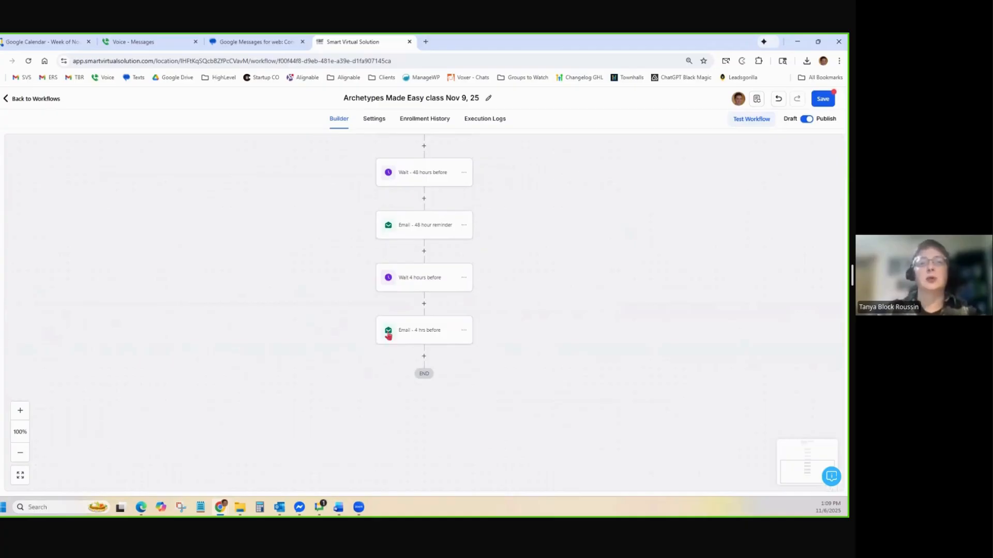
Add a 'Wait 1 hour before' step: 1 hour before appointment time, late contacts move on, saved
left_click(424, 356)
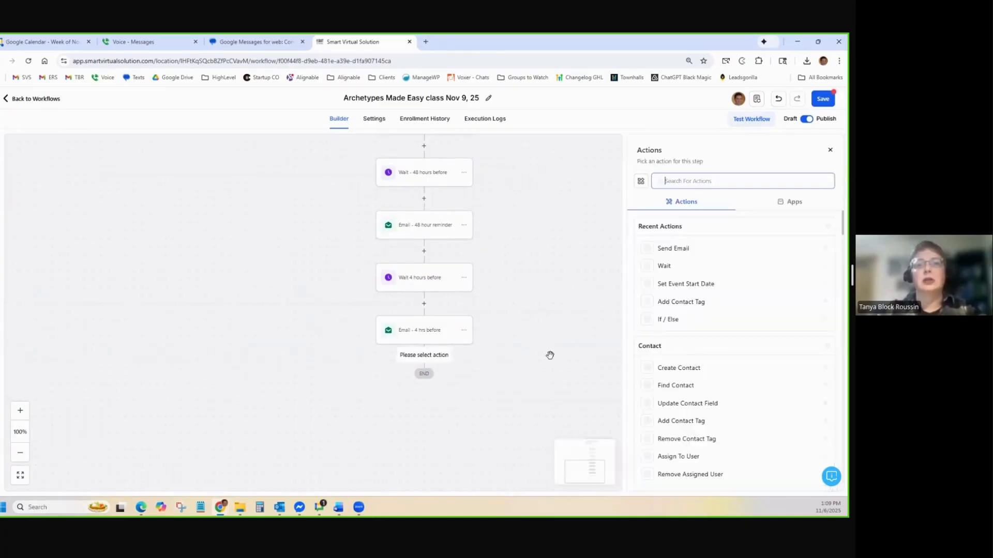
left_click(664, 266)
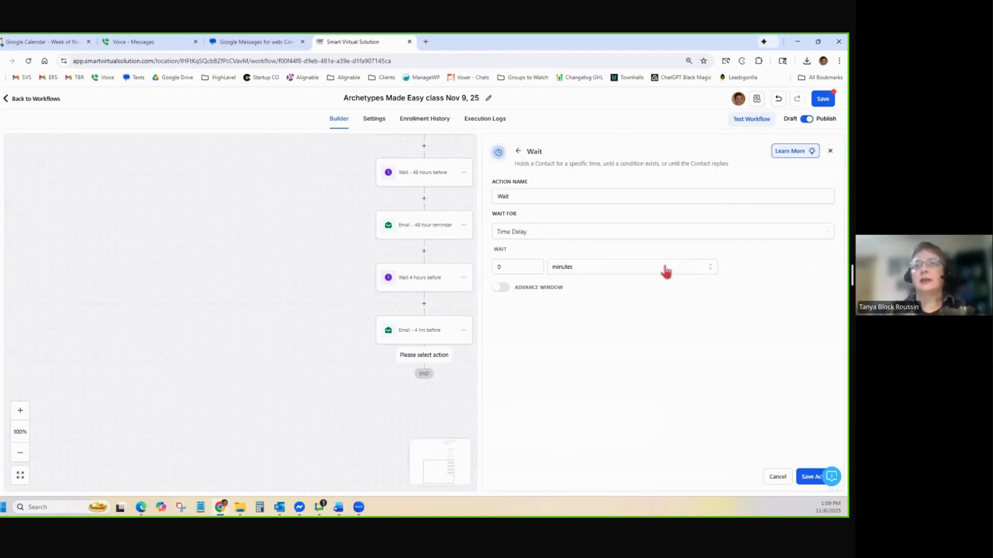
left_click(545, 201)
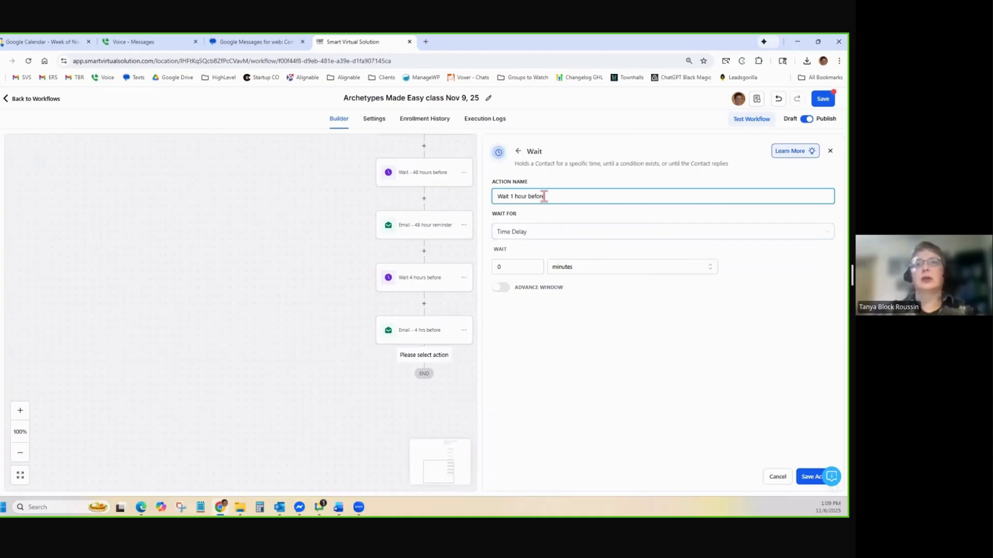
type("1 hour before")
left_click(533, 232)
left_click(537, 288)
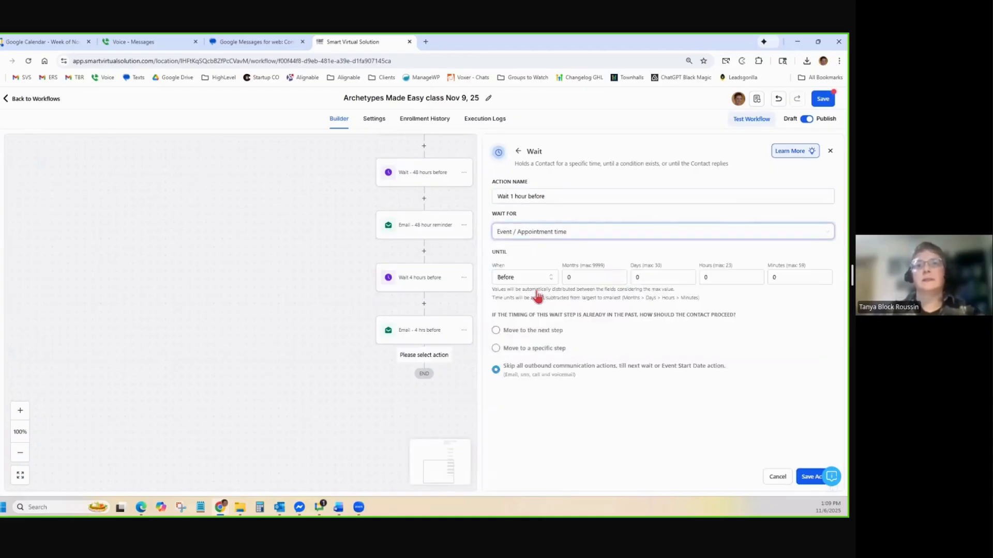
left_click(751, 282)
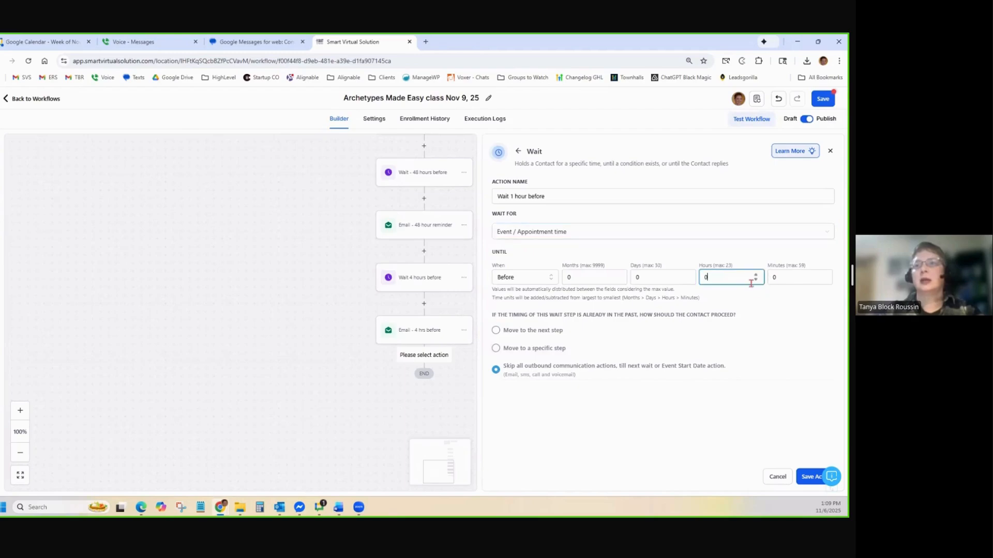
type("1")
left_click(560, 336)
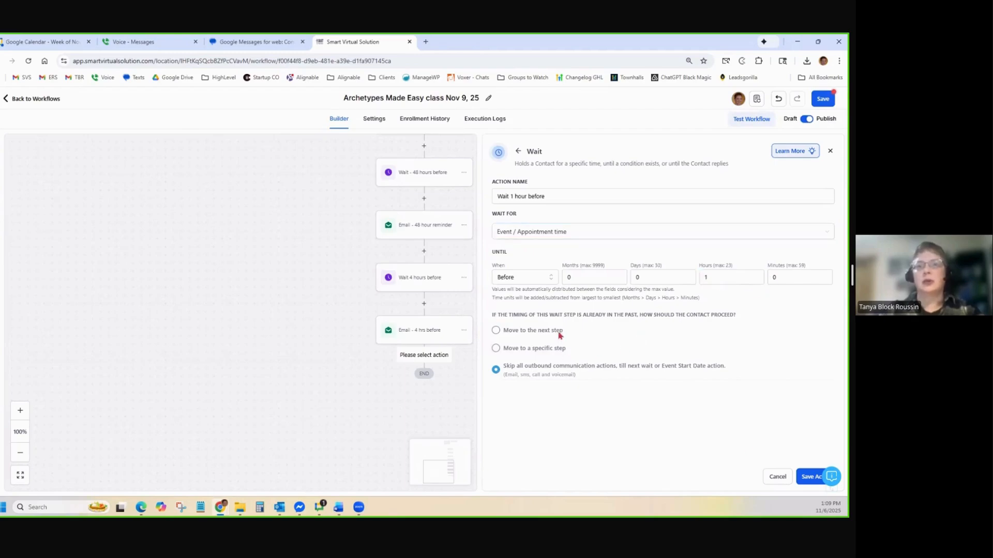
left_click(495, 331)
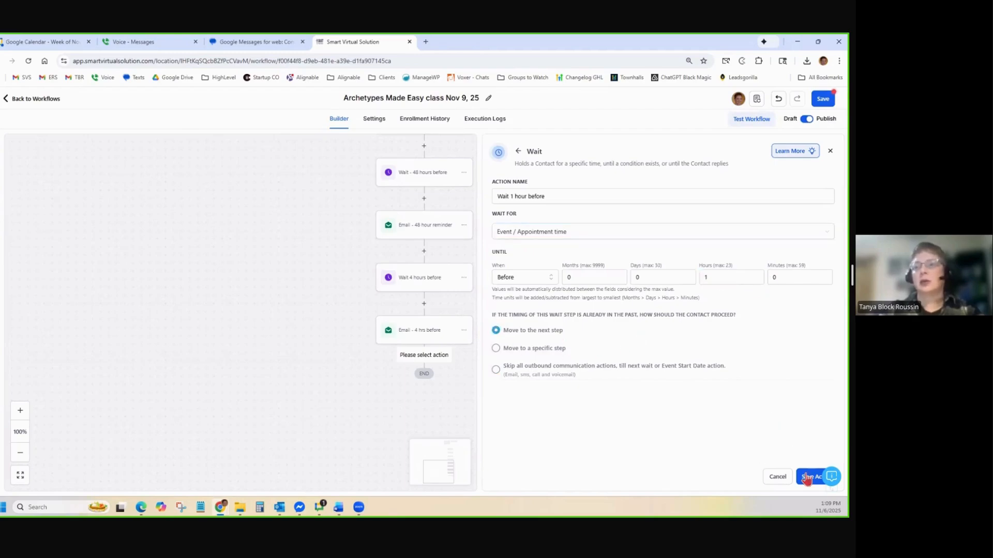
left_click(808, 477)
left_click(424, 409)
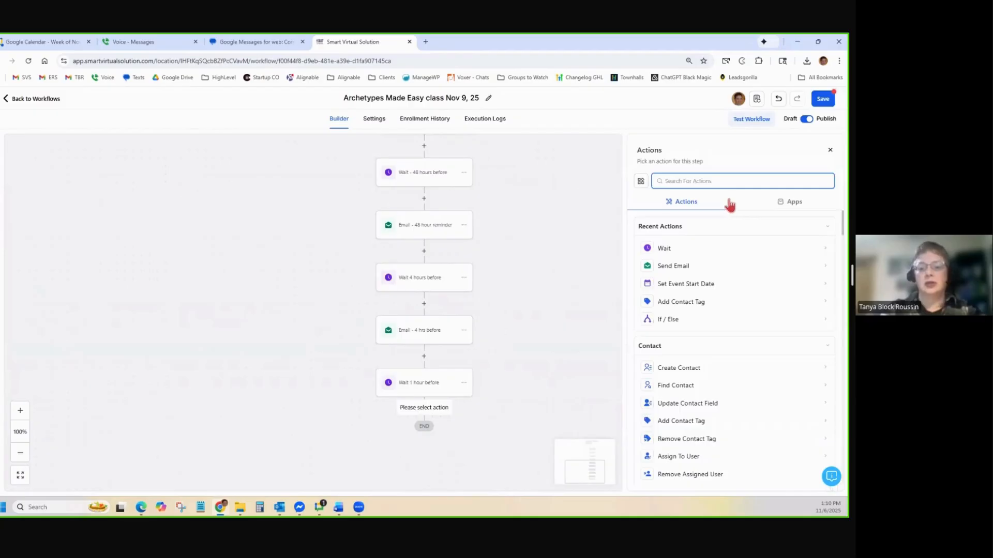
Add a Send SMS step named 'SMS - 1 hour before' with the reminder text pasted from Word
type("sms")
left_click(689, 249)
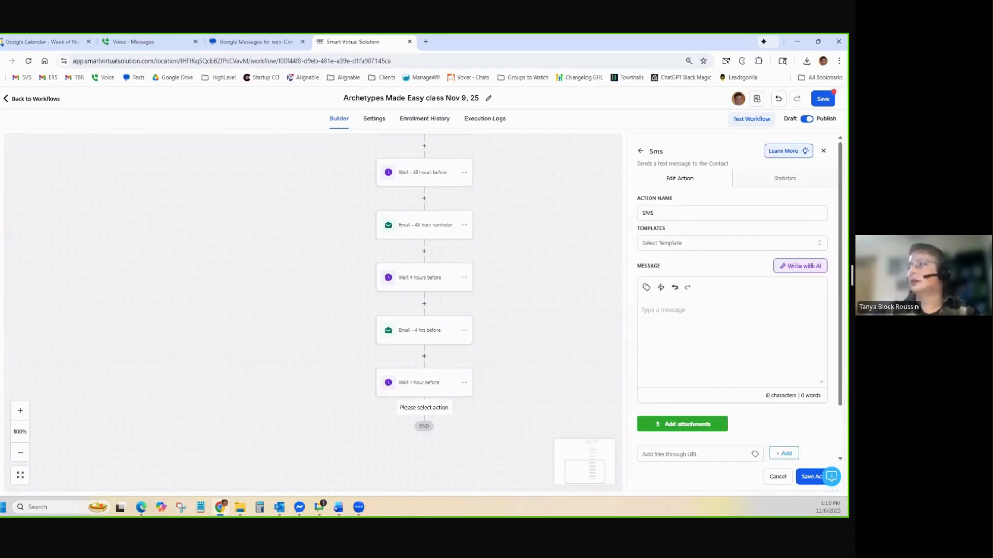
key("alt+Tab")
left_click(662, 308)
left_click(674, 212)
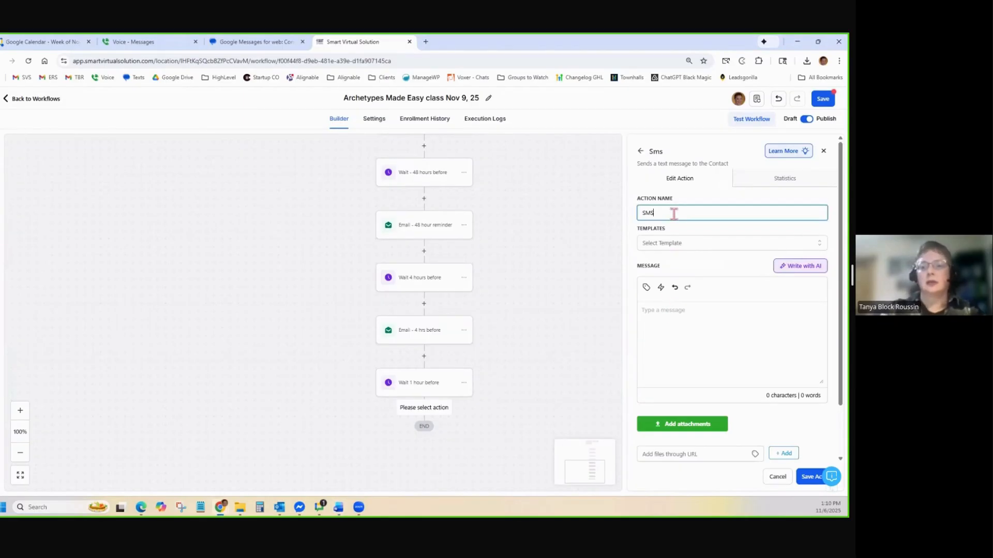
type("- 1 hour before")
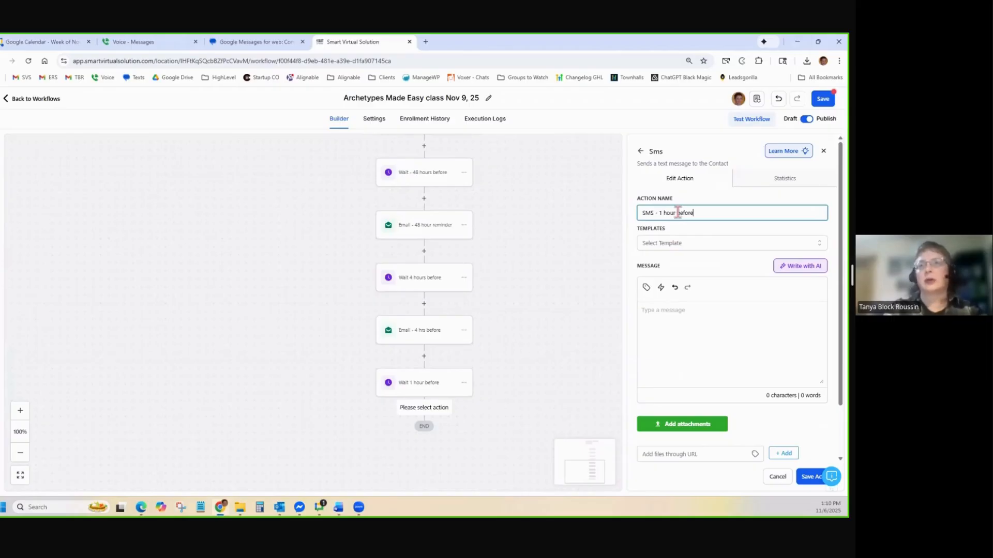
left_click(685, 335)
type("Looking forward to seeing you at Archetypes Made Easy today at 9:00am at CMC (Glenwood Center). Safe travels! 🌿 – Dr. Steph")
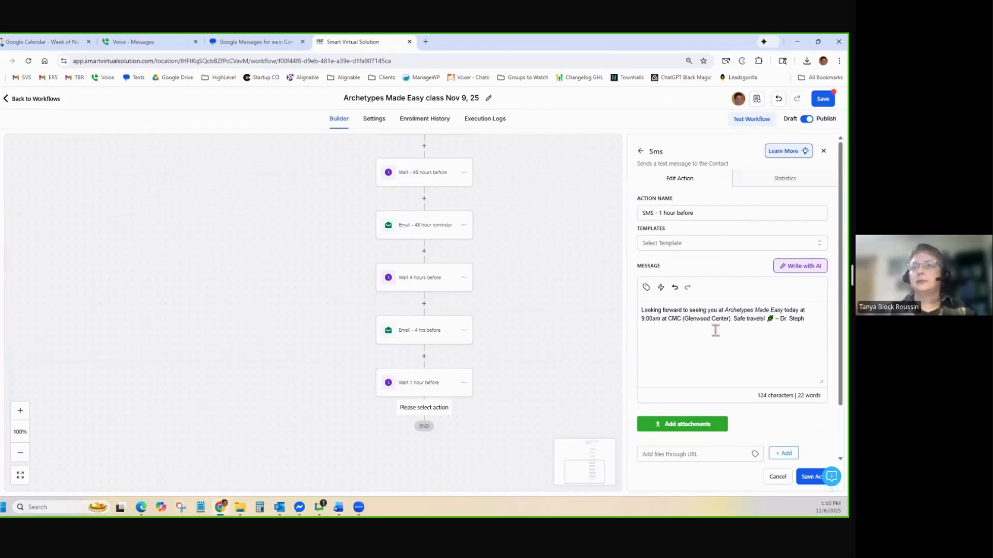
left_click(806, 475)
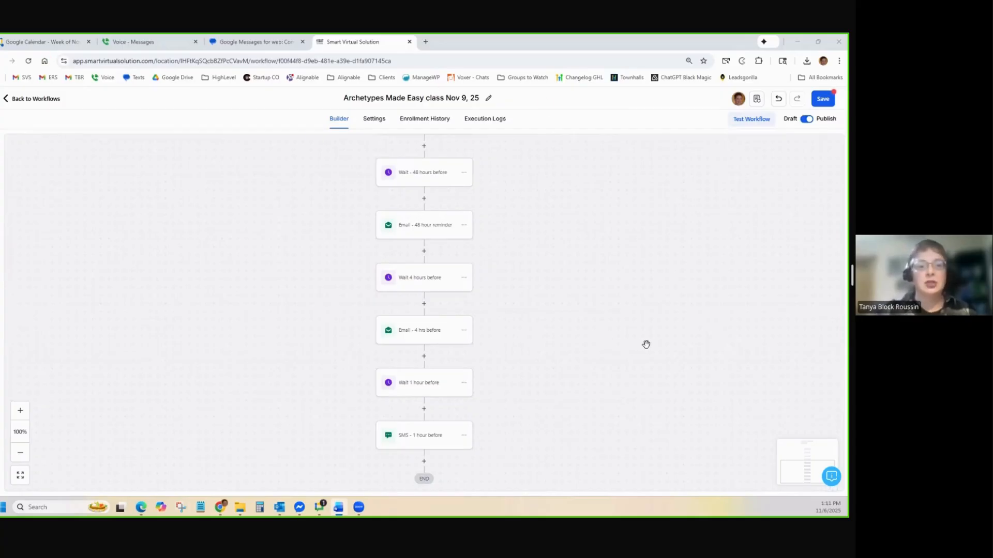
Save the whole workflow
scroll(647, 342, "up", 2)
scroll(646, 342, "up", 4)
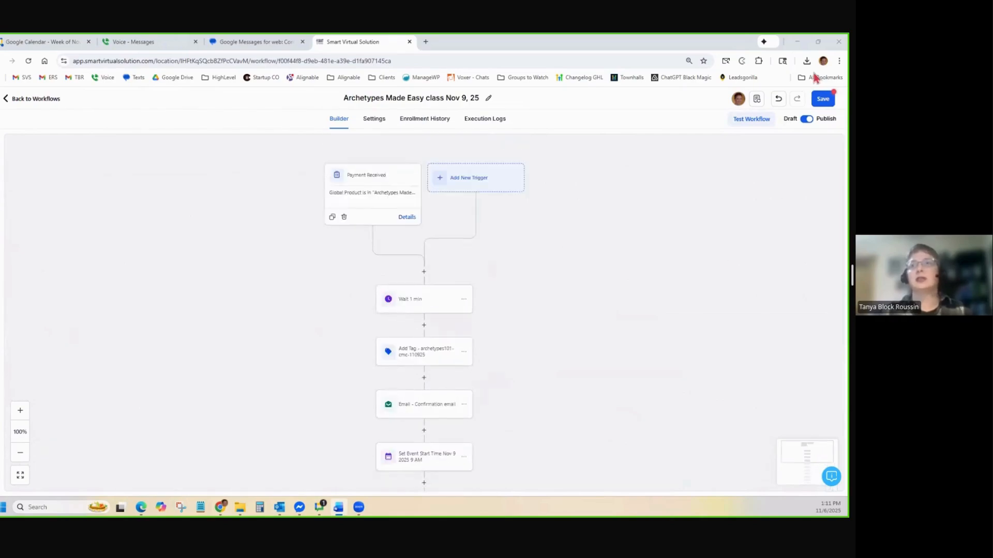
left_click(824, 98)
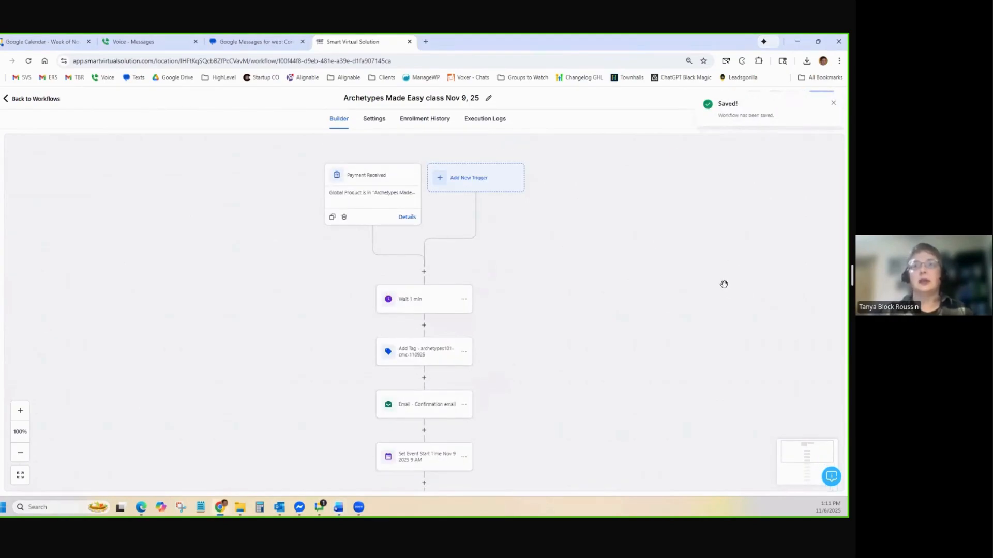
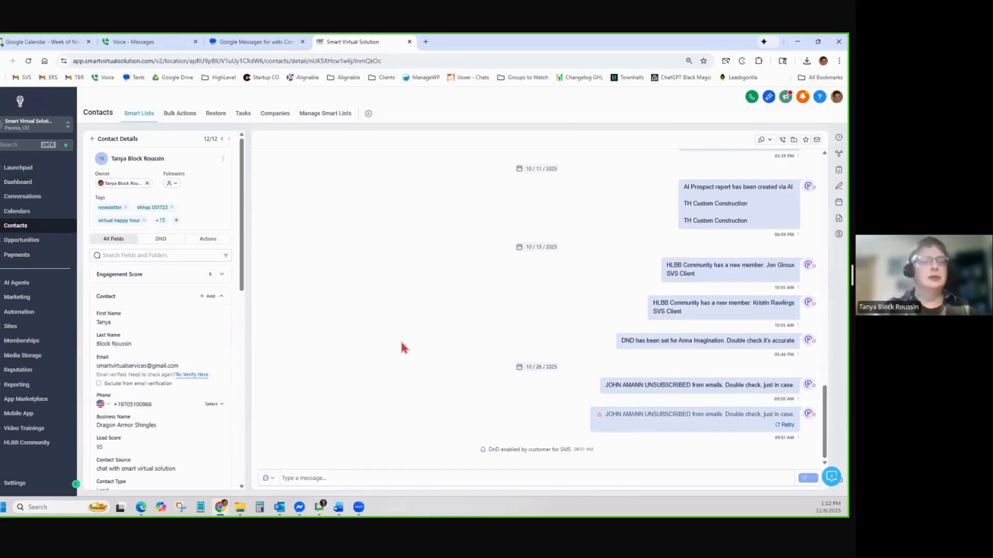
Clear the test contact's Business Name field and save the change
left_click(114, 426)
key("BackSpace")
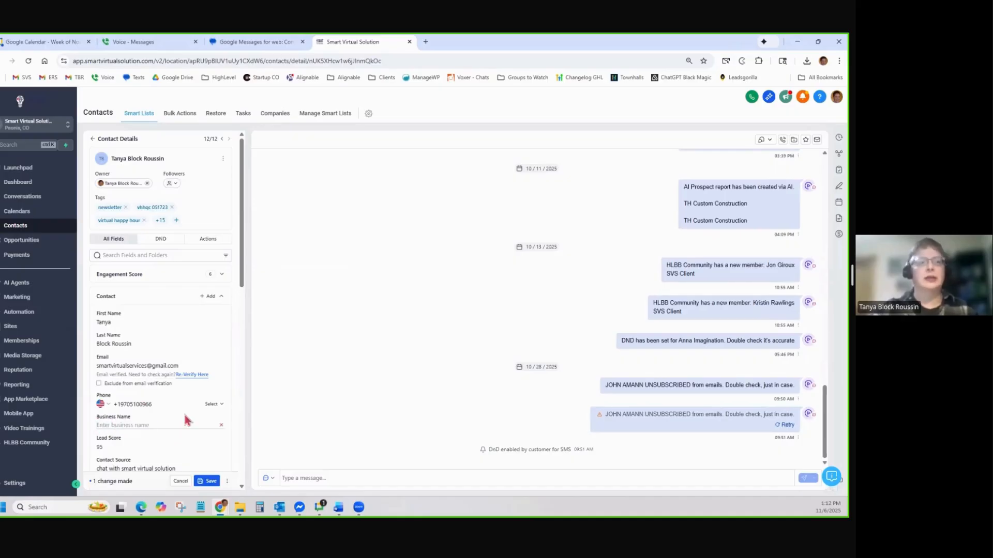
left_click(209, 481)
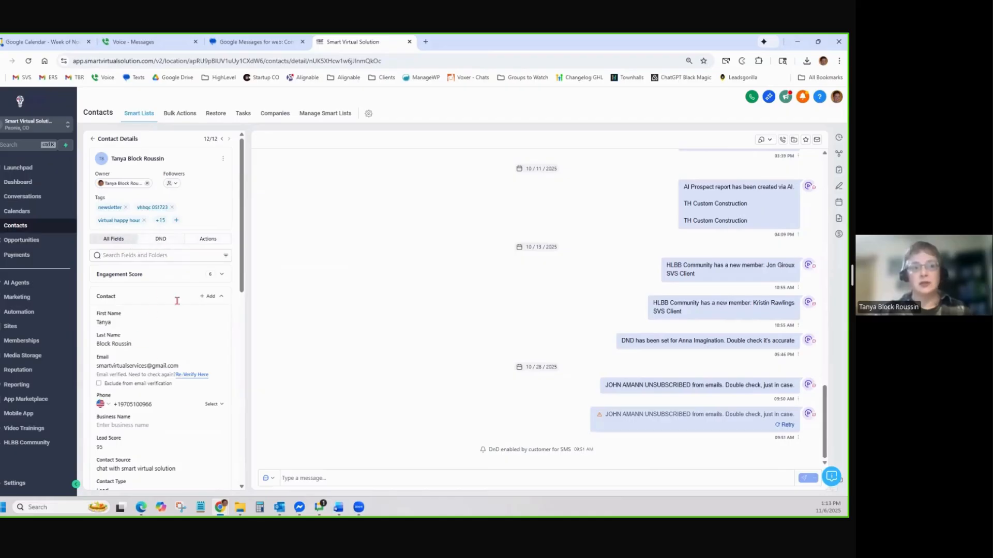
Turn off Text Messages DND for the contact and view its workflow enrollments
left_click(160, 242)
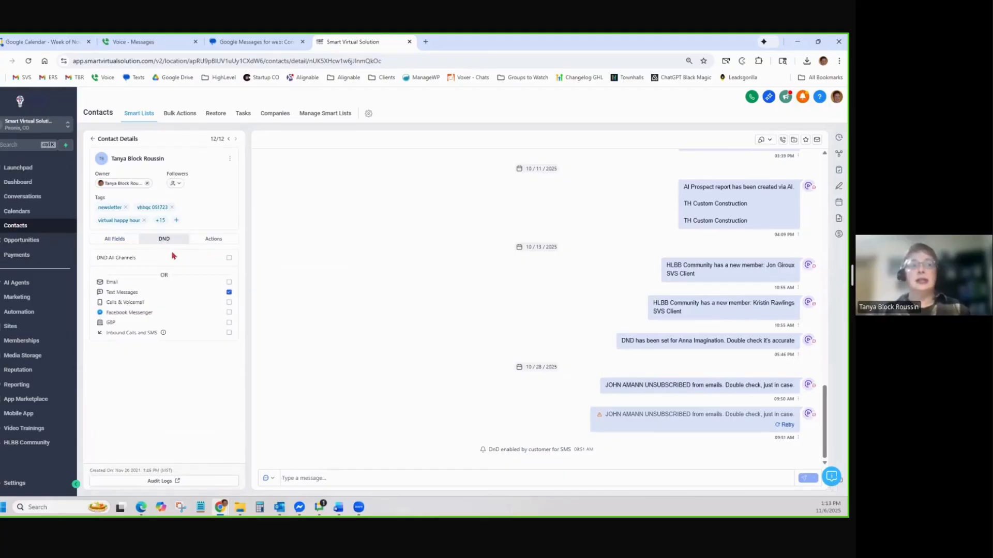
left_click(229, 293)
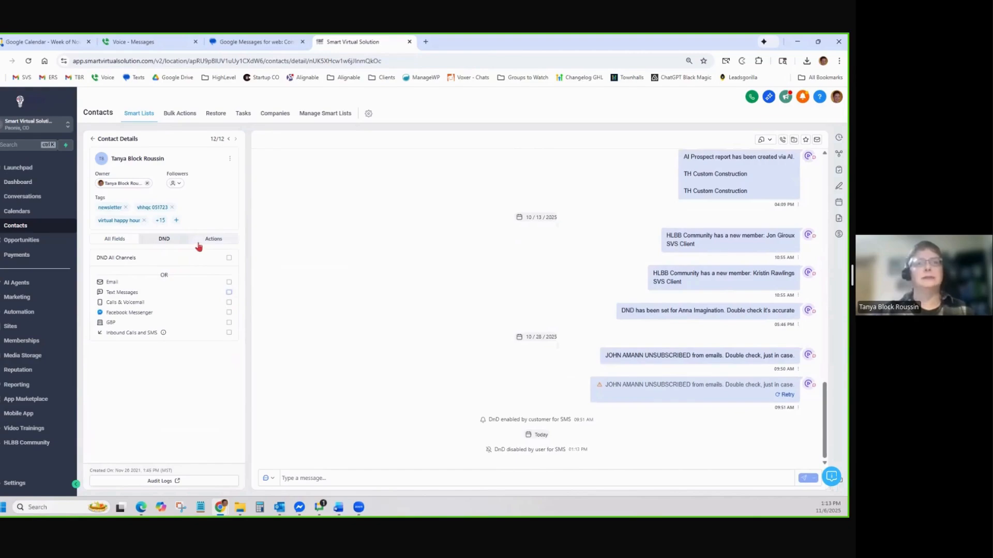
left_click(222, 245)
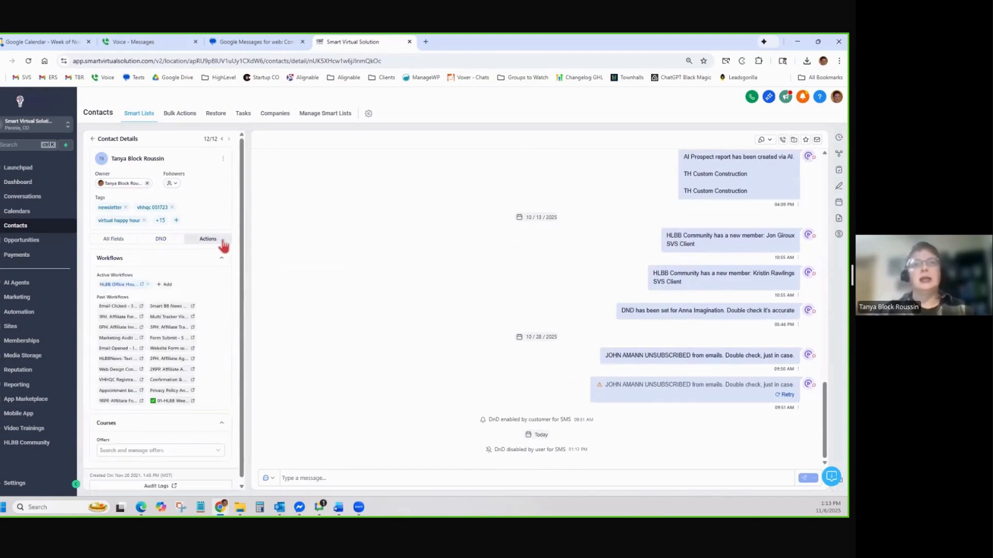
Review HLBB Office Hours Registration's execution logs and builder steps, then return to the workflow list
left_click(142, 285)
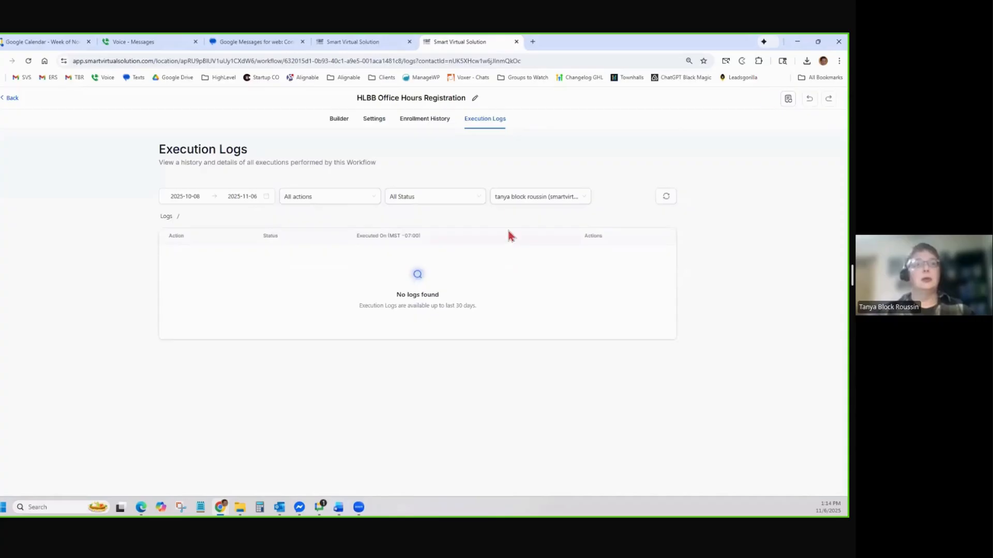
left_click(339, 119)
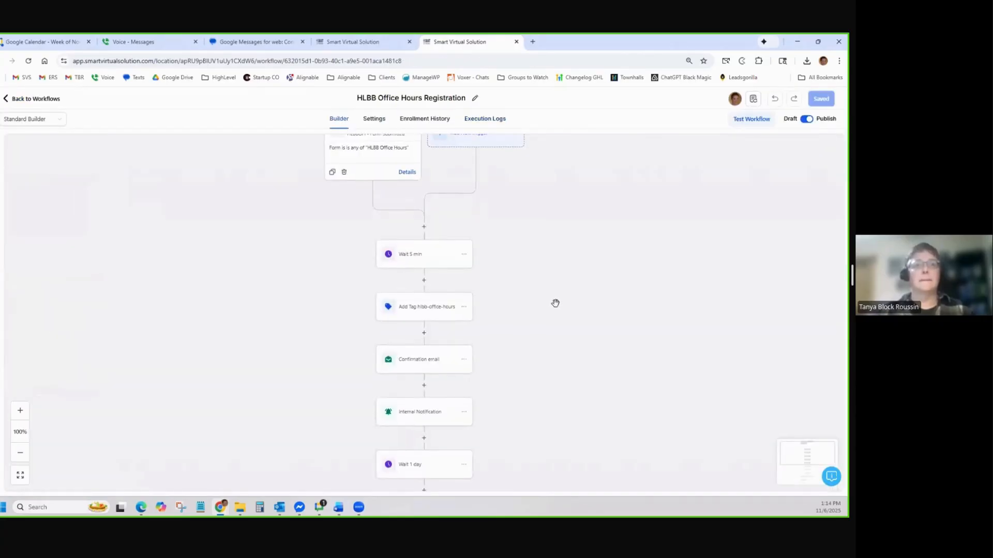
scroll(554, 302, "down", 2)
scroll(553, 302, "down", 5)
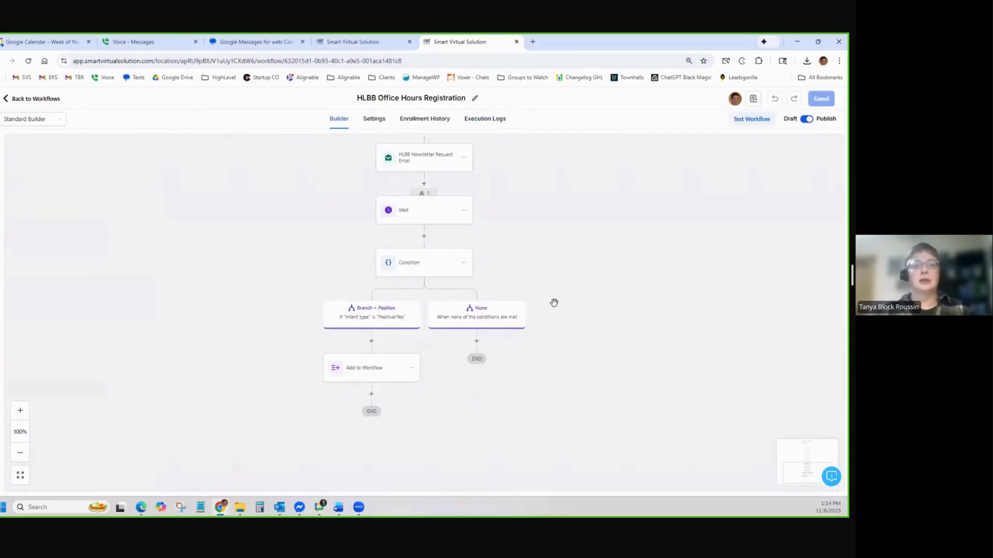
scroll(554, 303, "up", 1)
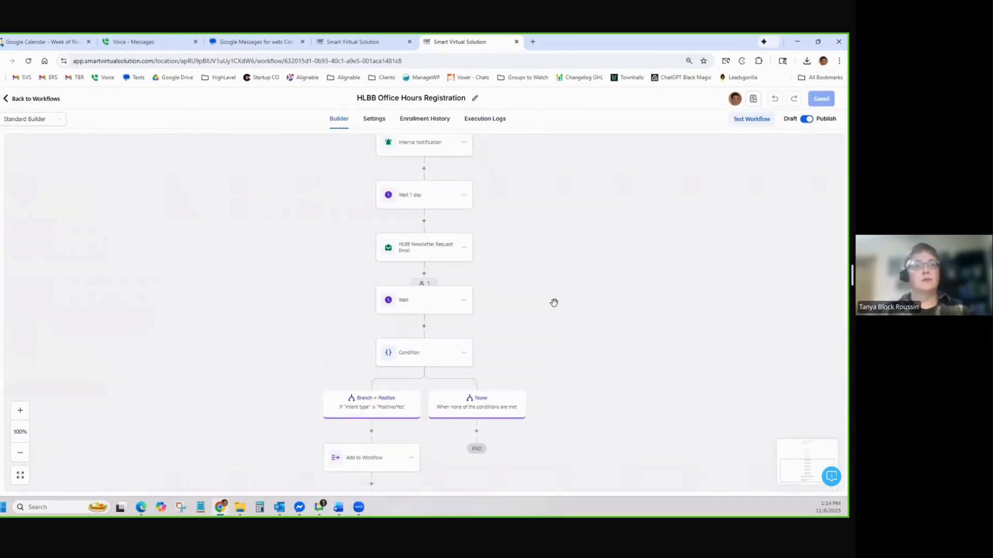
scroll(554, 303, "up", 7)
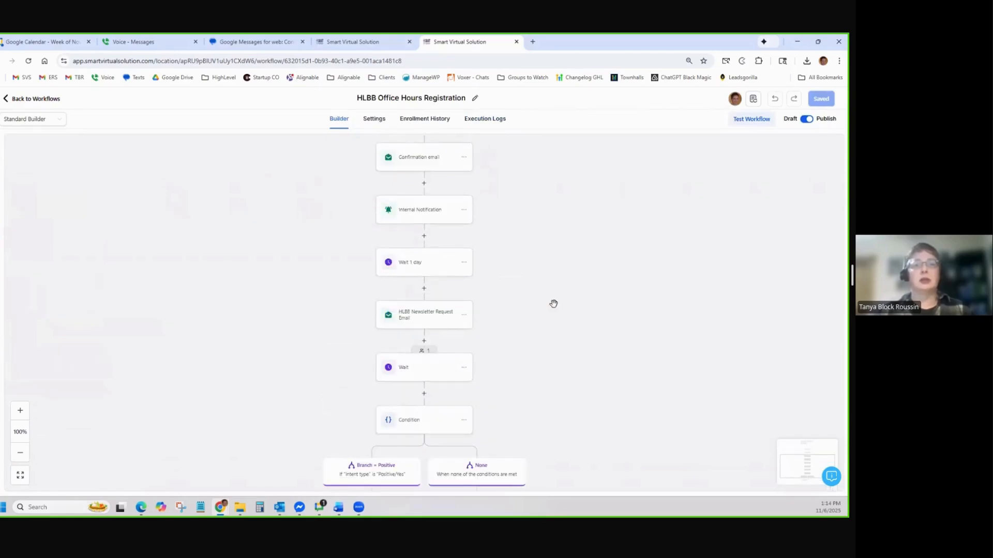
left_click(47, 102)
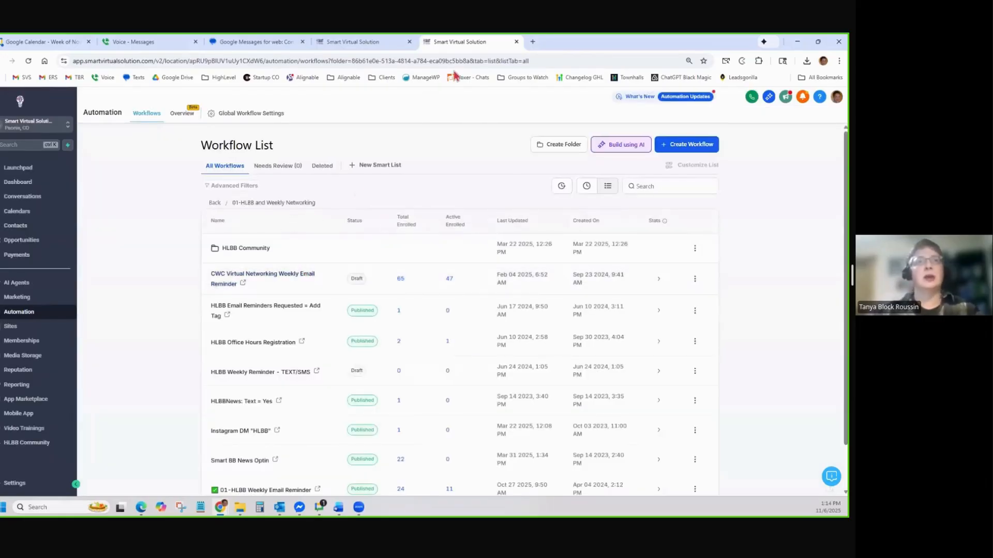
Close the workflow tab and remove the contact from HLBB Office Hours Registration
left_click(516, 42)
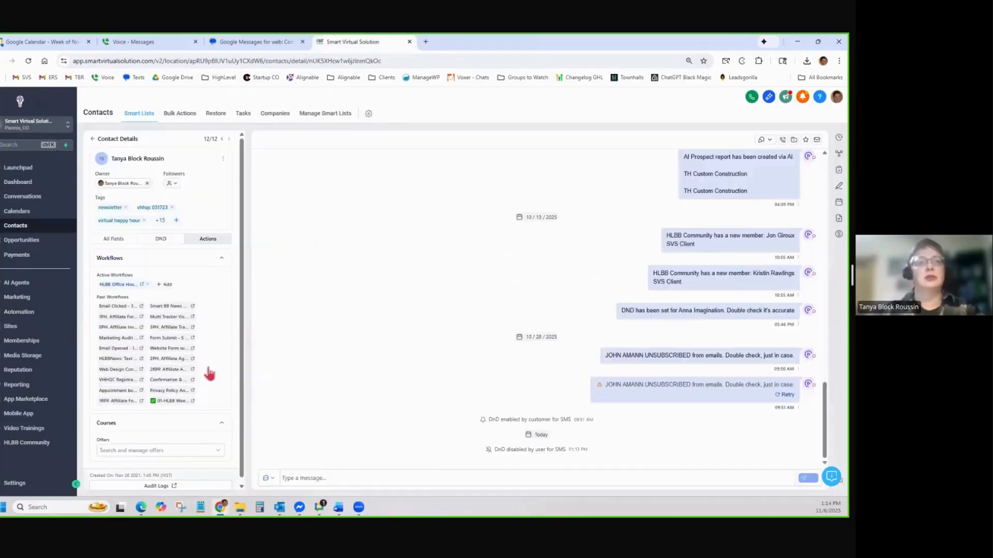
left_click(147, 285)
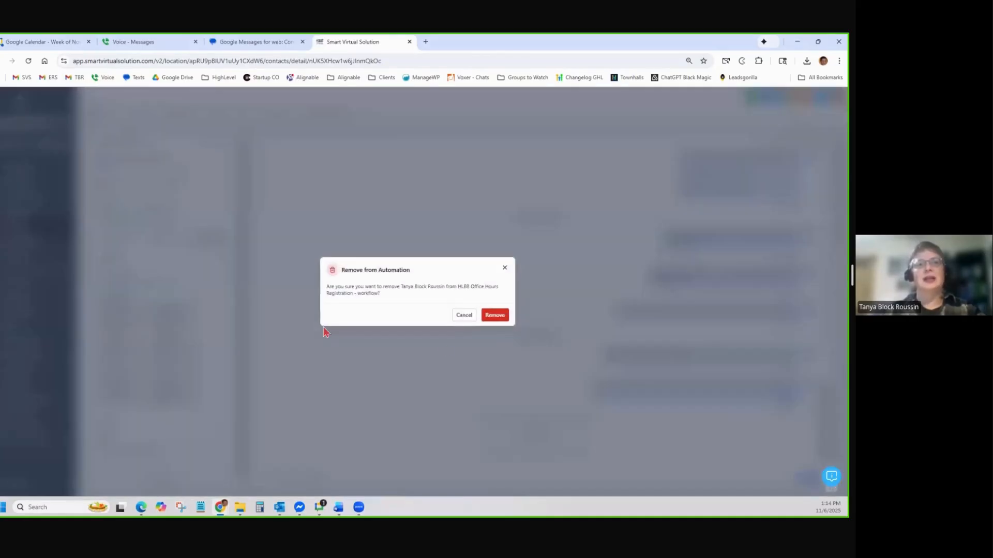
left_click(495, 316)
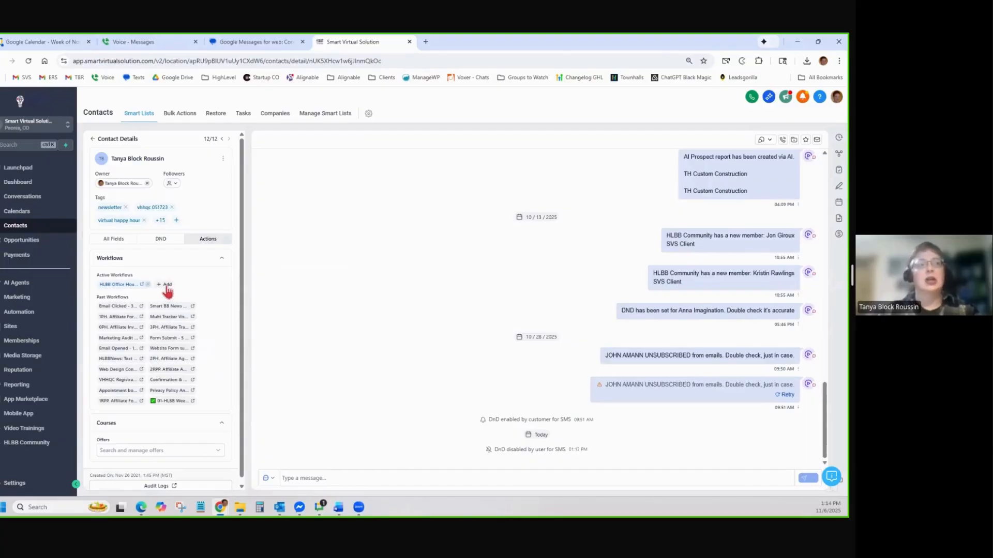
Enroll the contact in 'Business Coaches-Consultants - Intro of Services - manual add after Snippet' via Add to Automation
left_click(165, 285)
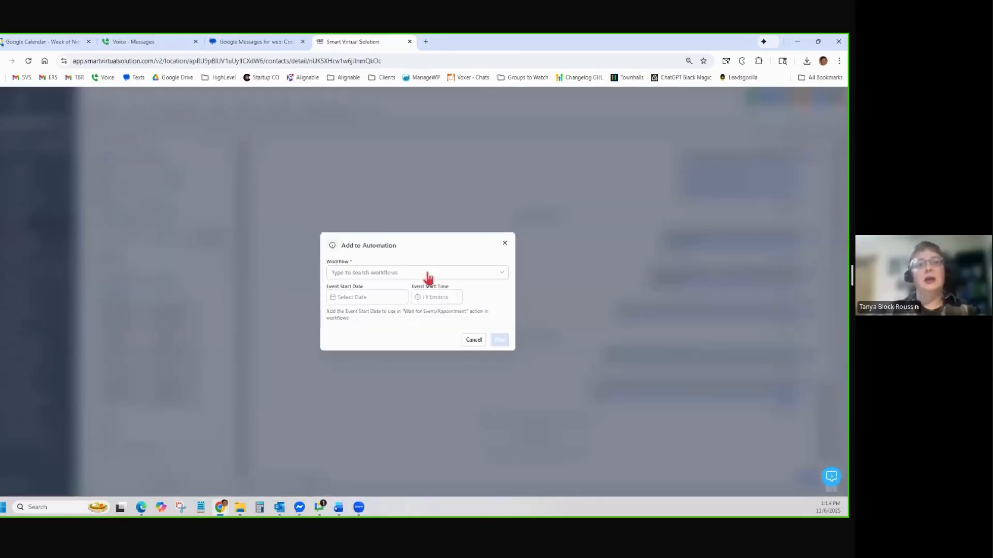
left_click(414, 279)
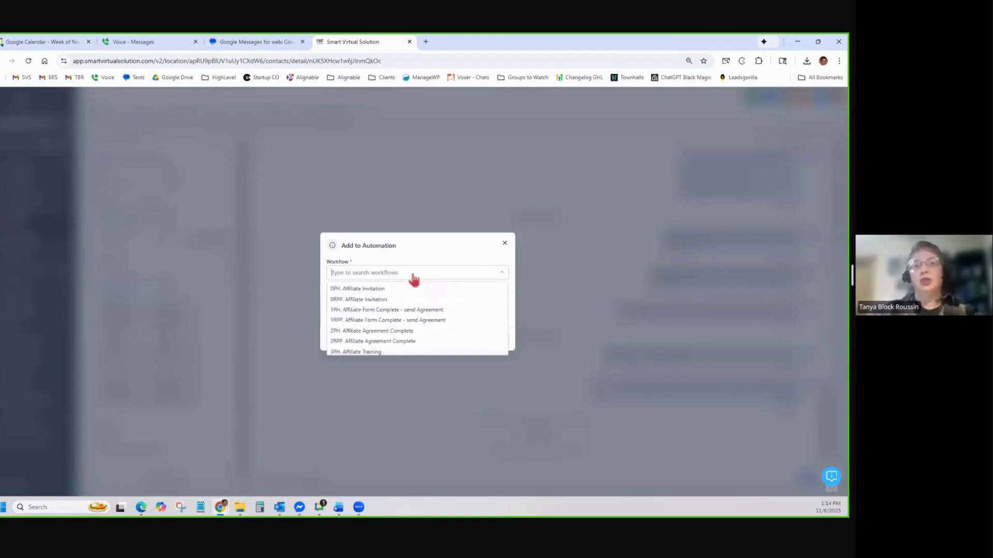
scroll(373, 329, "down", 5)
scroll(372, 329, "up", 10)
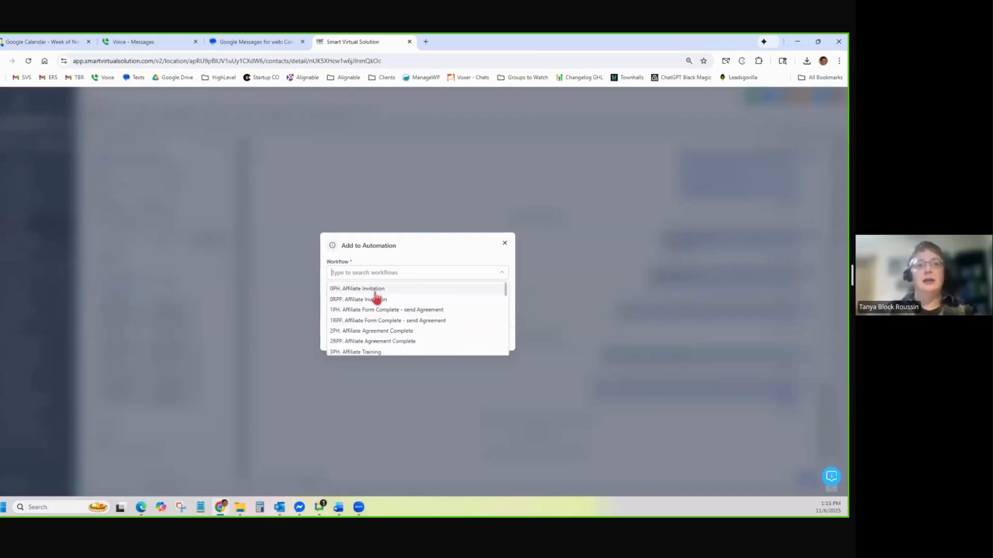
scroll(374, 296, "down", 4)
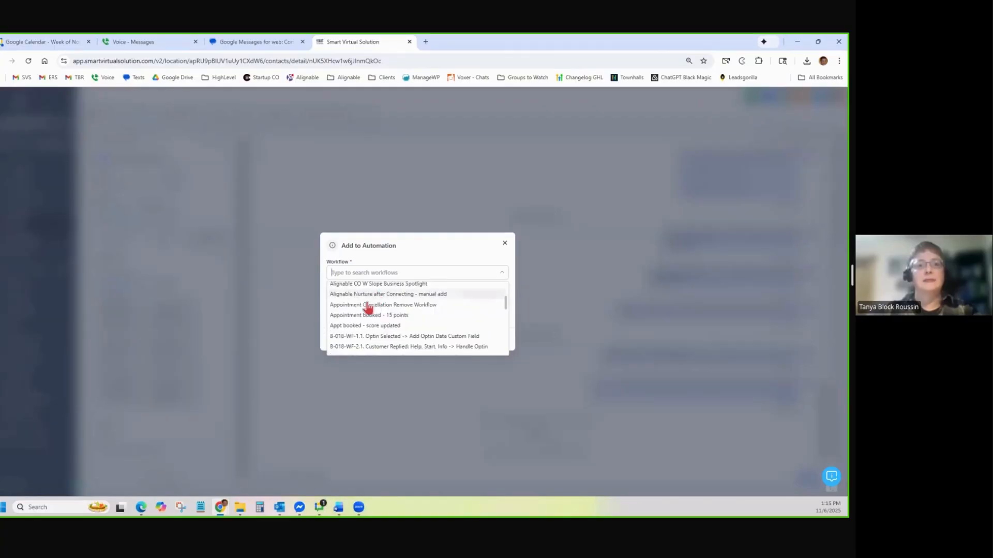
scroll(357, 344, "down", 3)
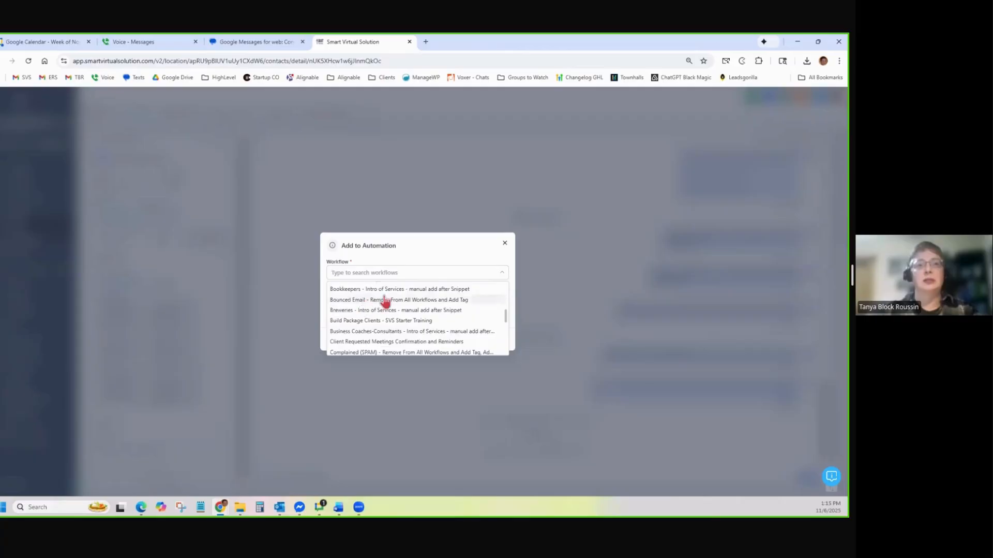
left_click(377, 342)
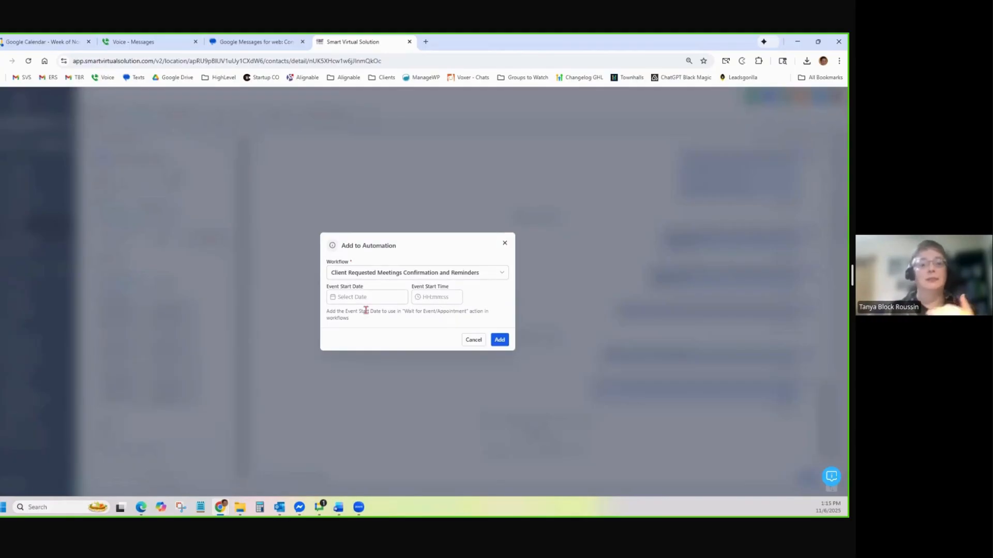
left_click(370, 274)
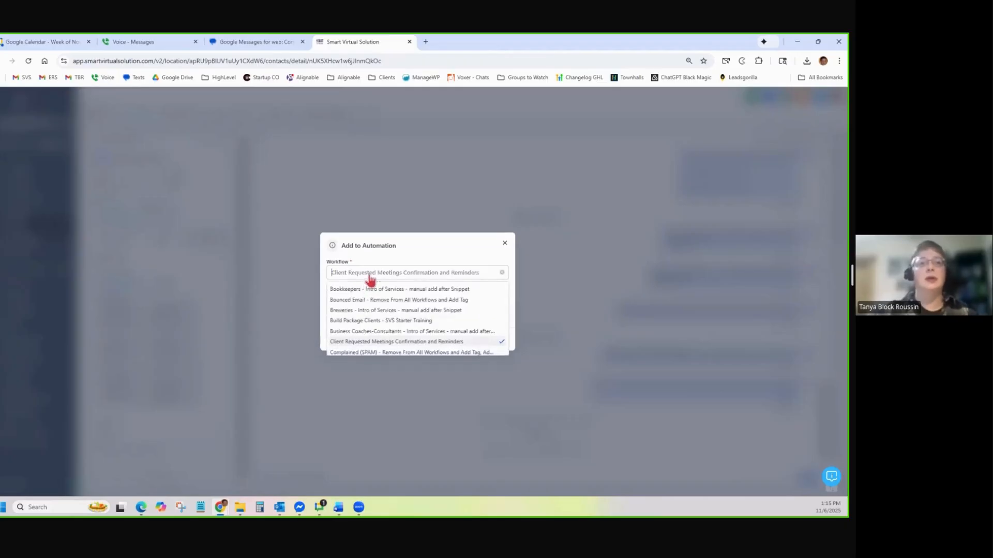
left_click(400, 333)
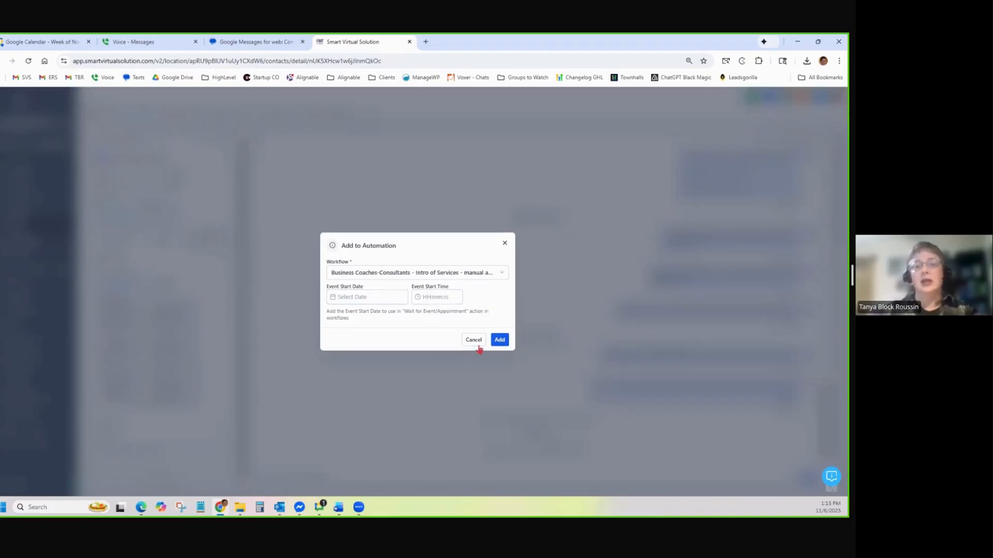
left_click(498, 342)
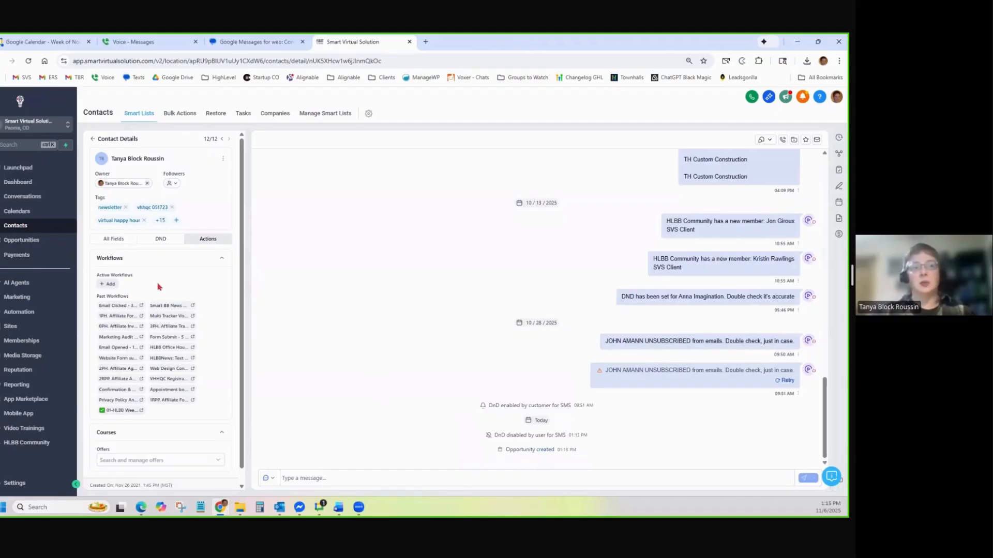
Reload the contact page and open the Business Coaches workflow's execution logs in a new tab
left_click(29, 62)
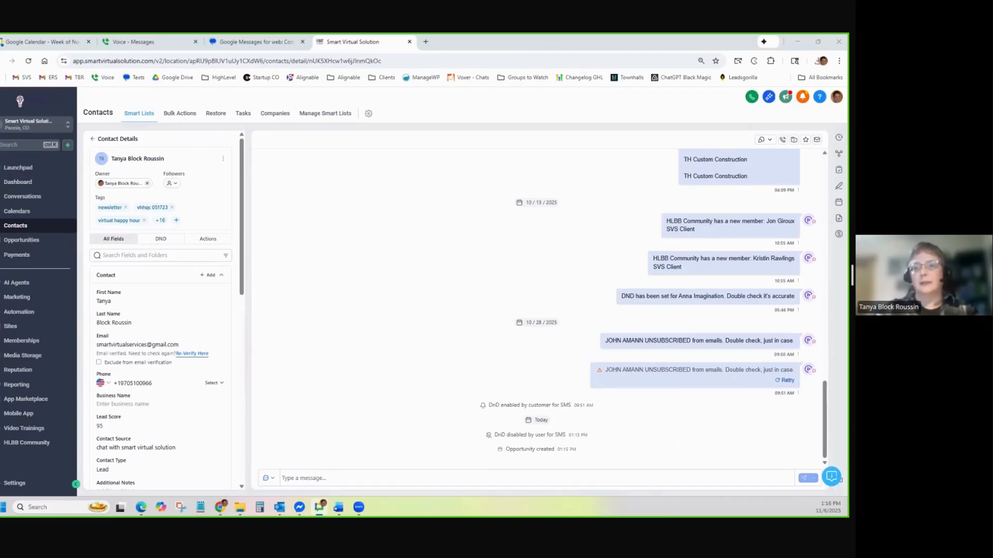
left_click(210, 244)
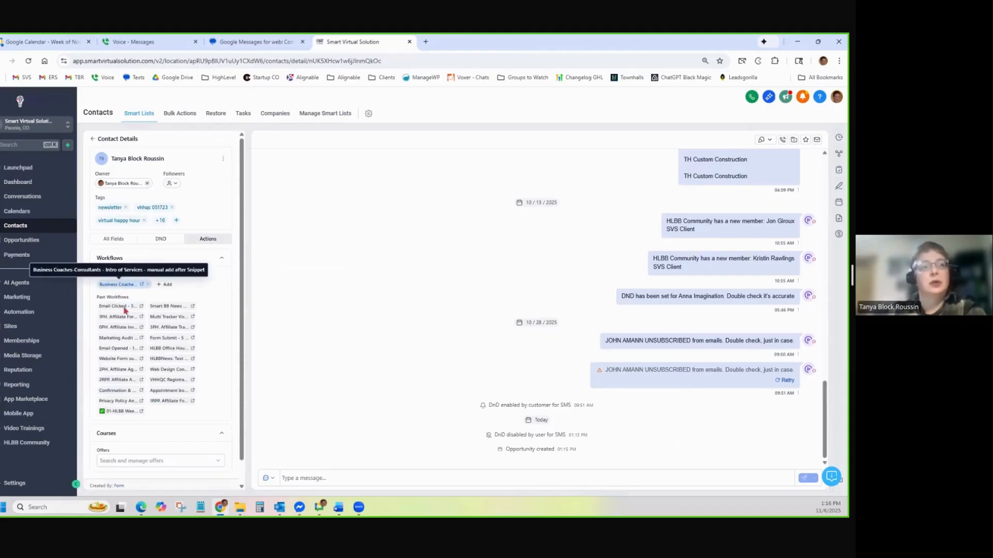
scroll(129, 382, "down", 1)
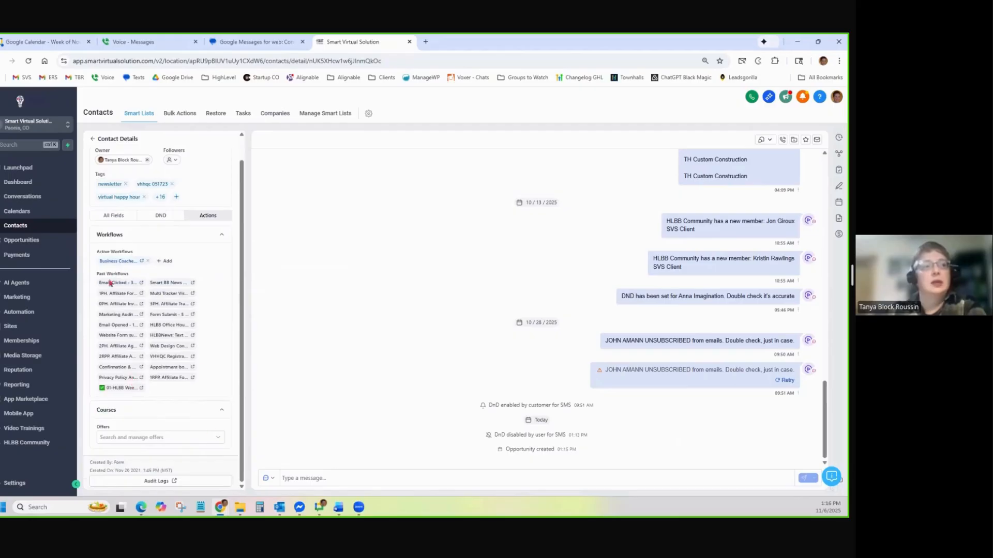
left_click(141, 263)
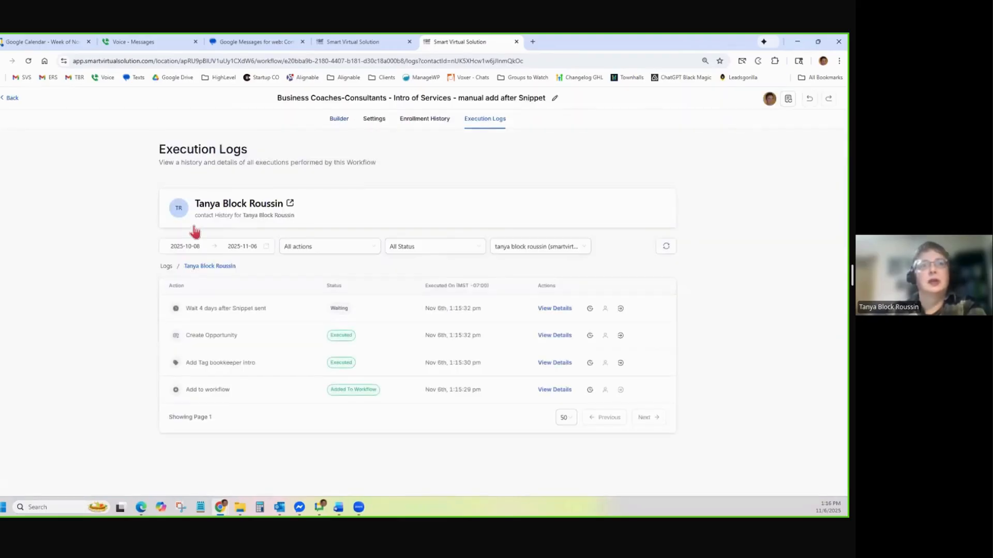
Review the Business Coaches-Consultants workflow's builder steps, then close its tab
left_click(340, 120)
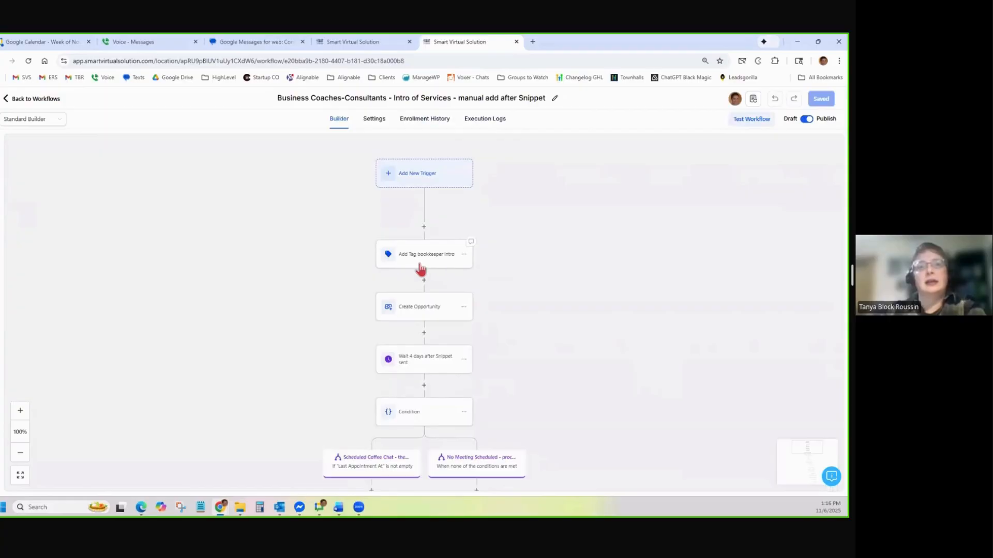
scroll(418, 270, "down", 1)
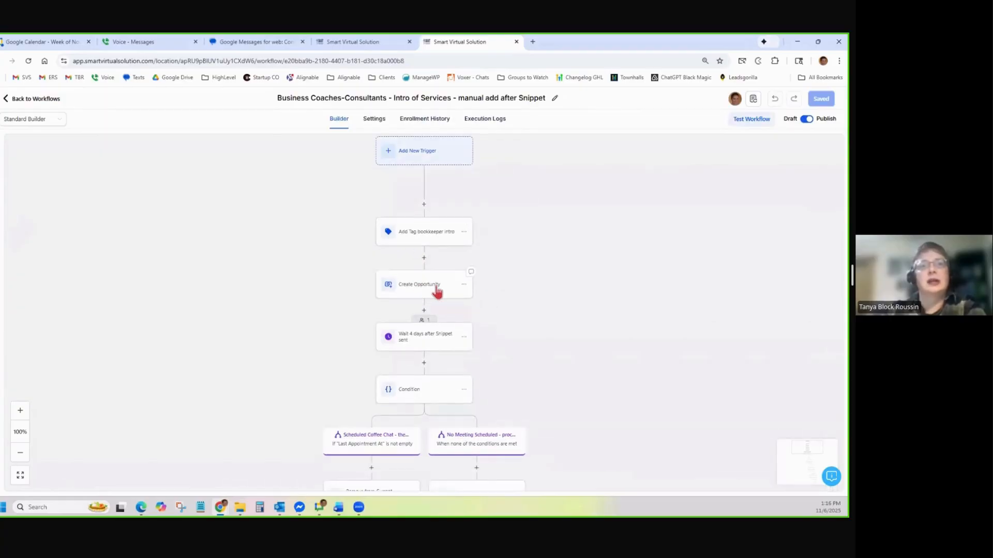
scroll(423, 295, "down", 3)
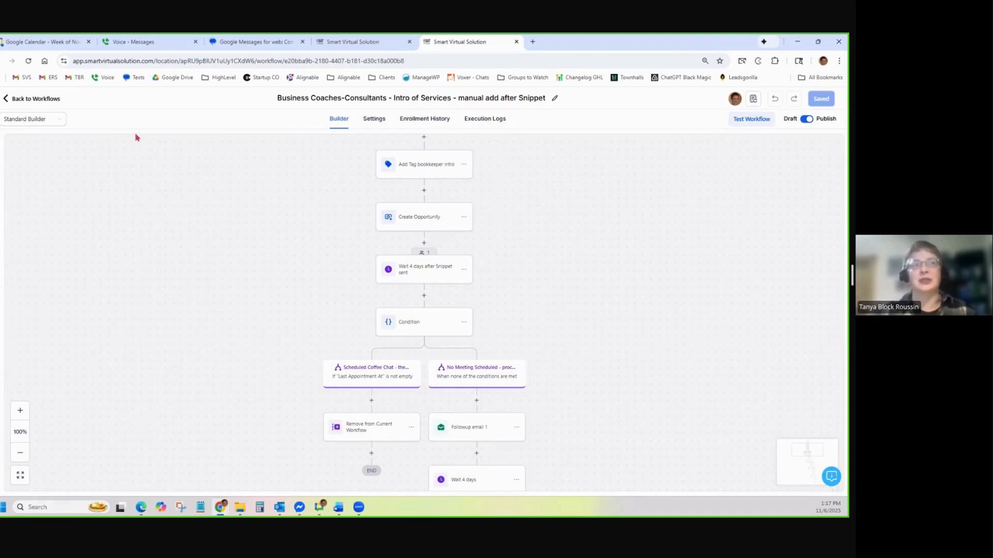
left_click(516, 42)
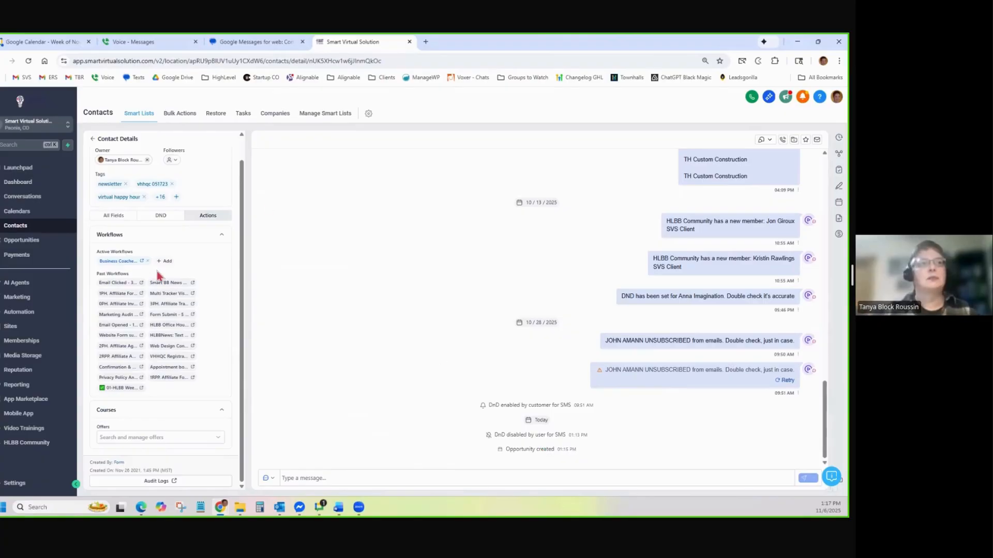
Remove the contact from the Business Coaches-Consultants workflow and switch to an Oak Mesa Designs contact
left_click(147, 260)
left_click(471, 308)
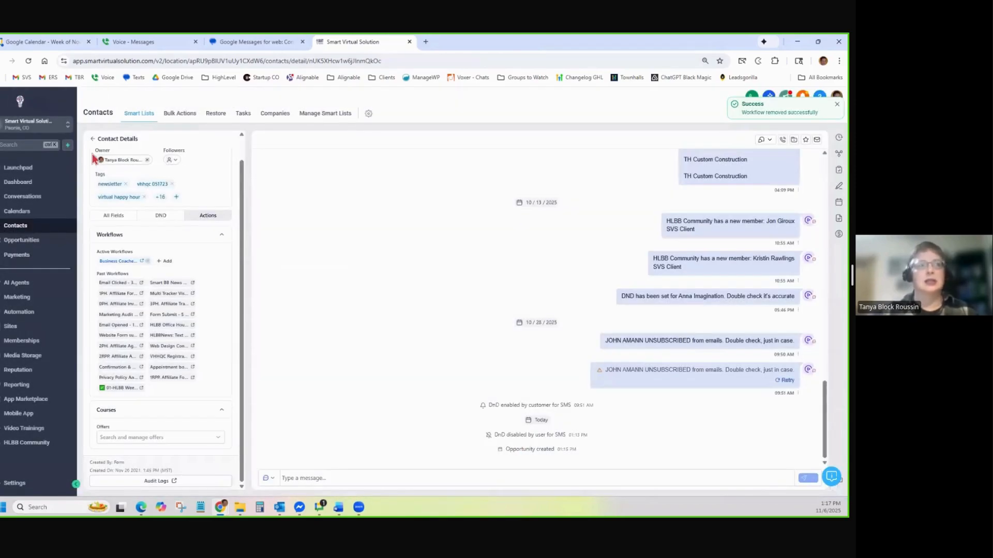
left_click(93, 139)
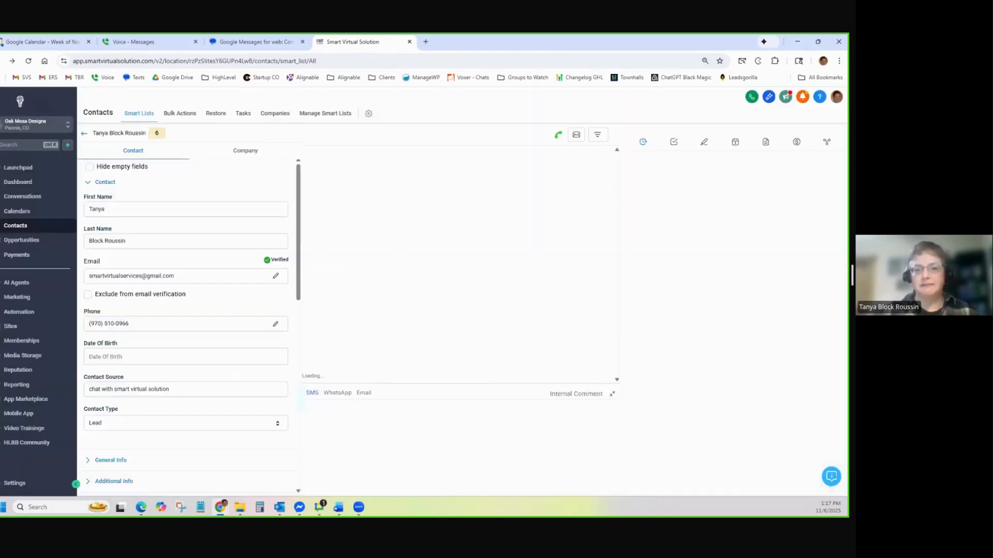